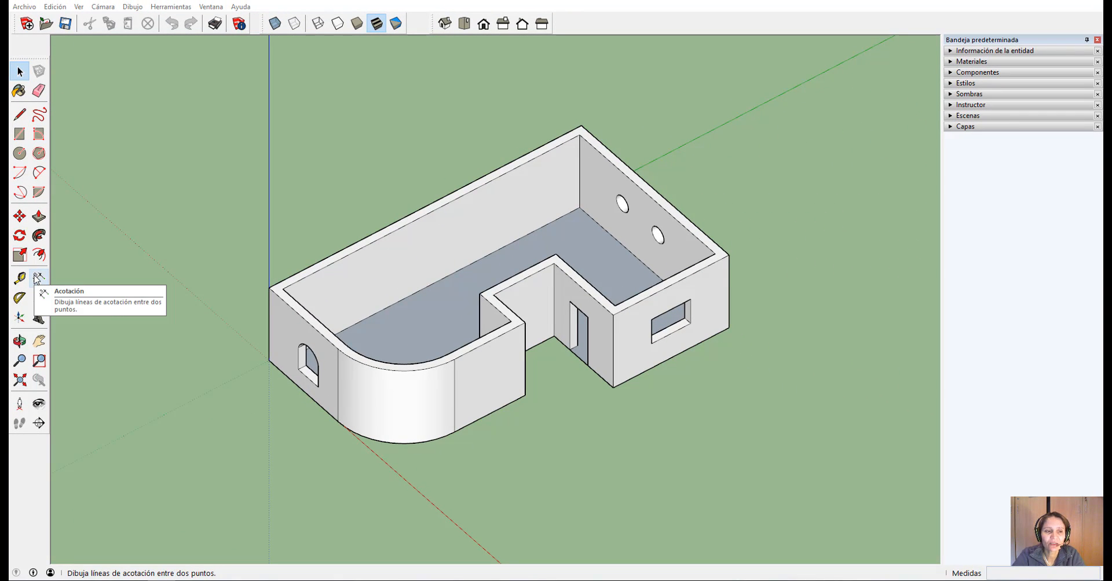
- Show the Construcción toolbar and dock it beside the other toolbars above the drawing area
{"action": "right_click", "coordinate": [32, 224]}
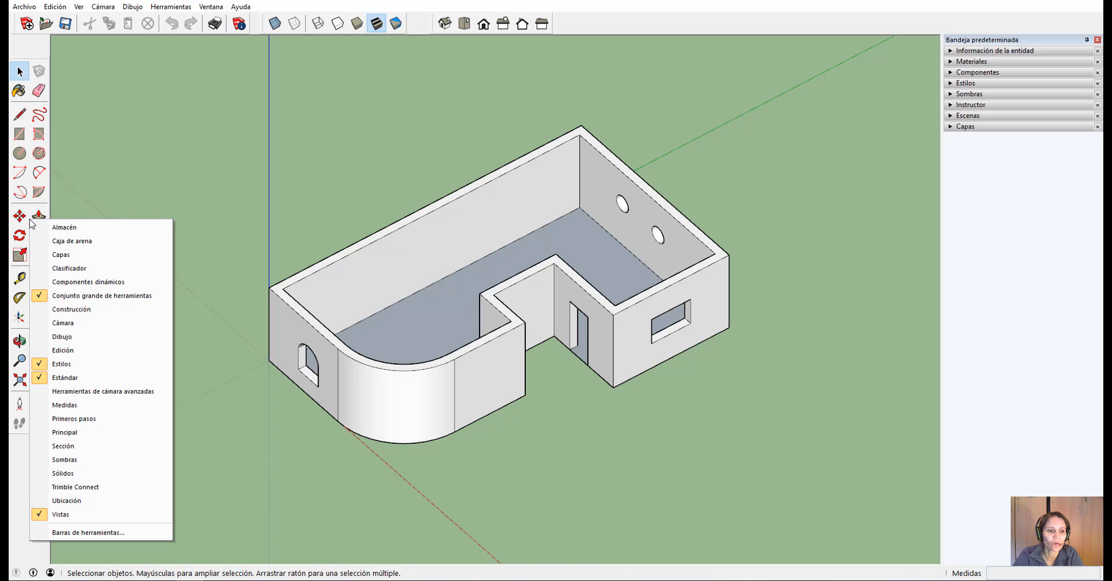
{"action": "left_click", "coordinate": [86, 309]}
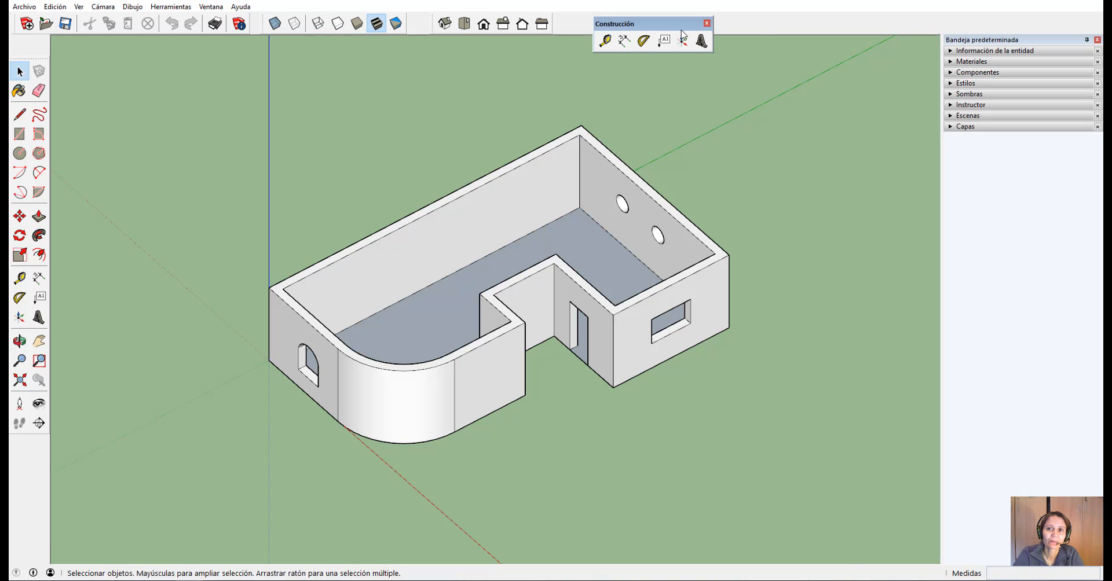
{"action": "double_click", "coordinate": [624, 24]}
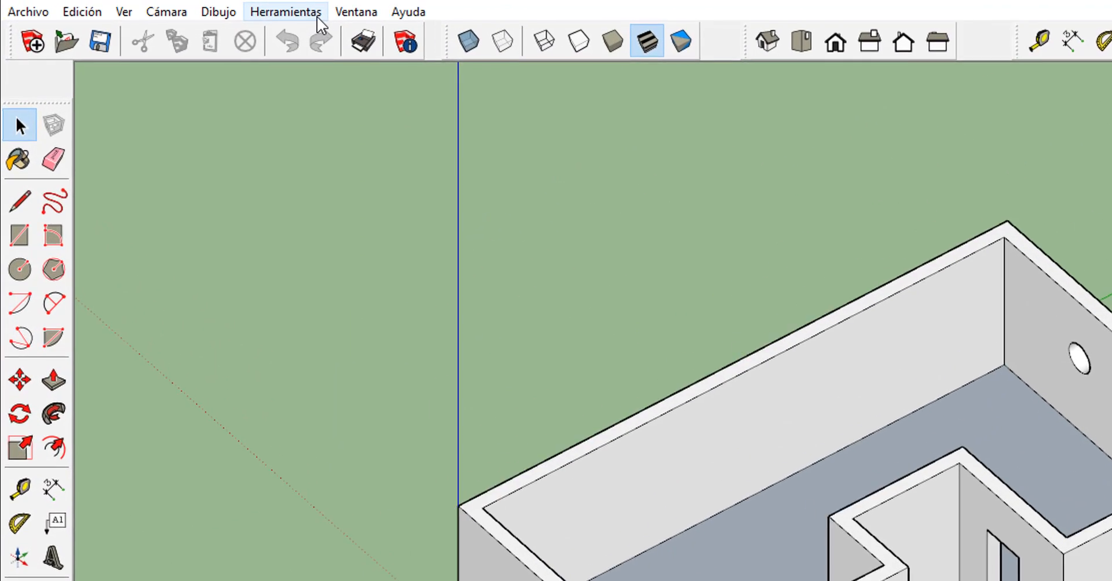
{"action": "left_click", "coordinate": [317, 18]}
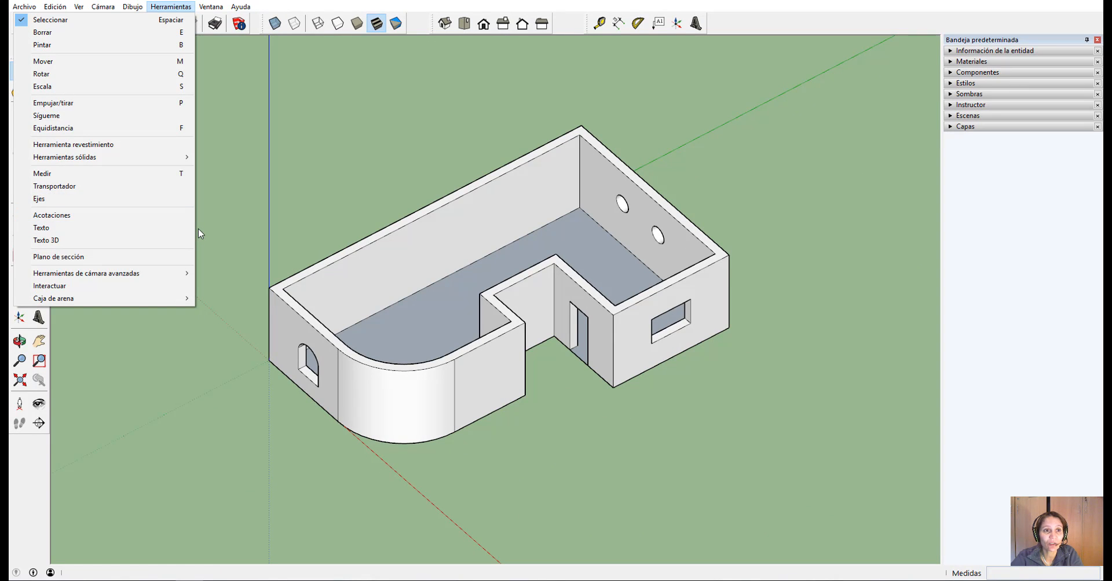
{"action": "key", "text": "Escape"}
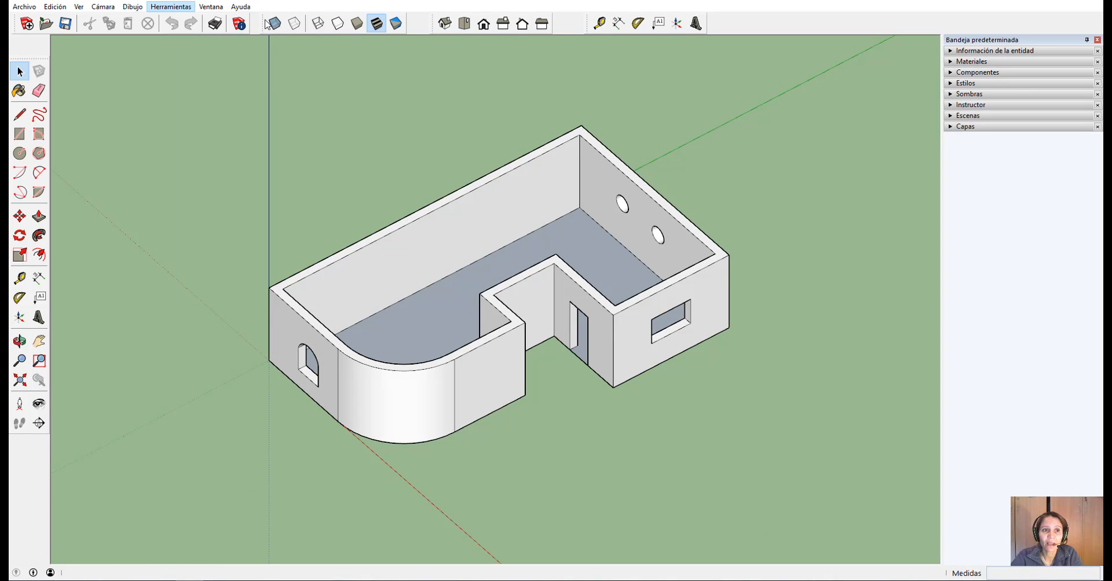
- Assign the keyboard shortcut X to the Herramientas/Acotaciones function in the preferences and activate the dimension tool
{"action": "left_click", "coordinate": [219, 8]}
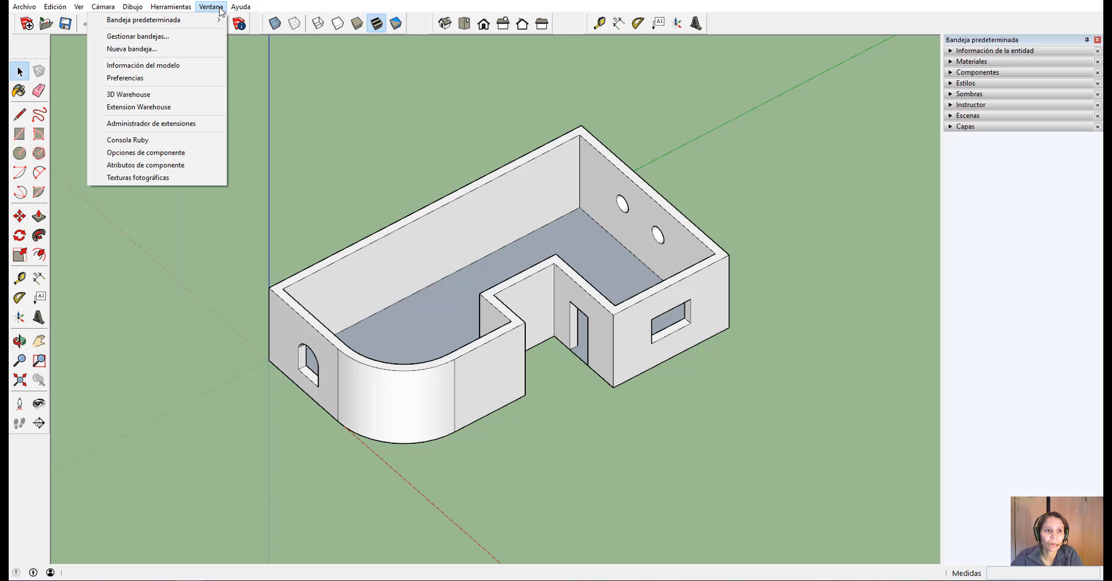
{"action": "left_click", "coordinate": [169, 78]}
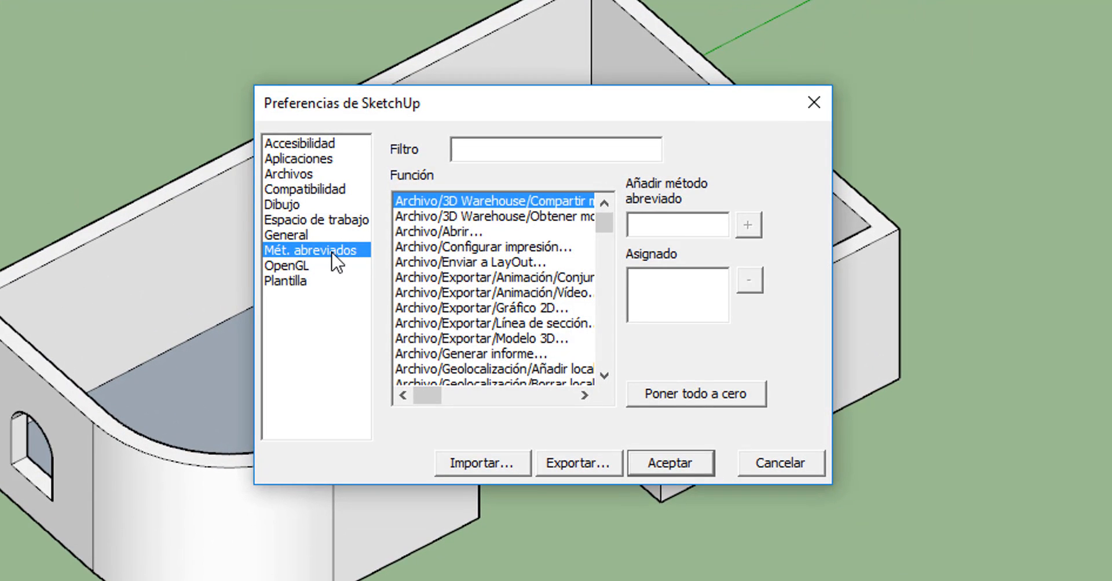
{"action": "left_click", "coordinate": [472, 153]}
{"action": "type", "text": "A"}
{"action": "key", "text": "BackSpace"}
{"action": "type", "text": "acota"}
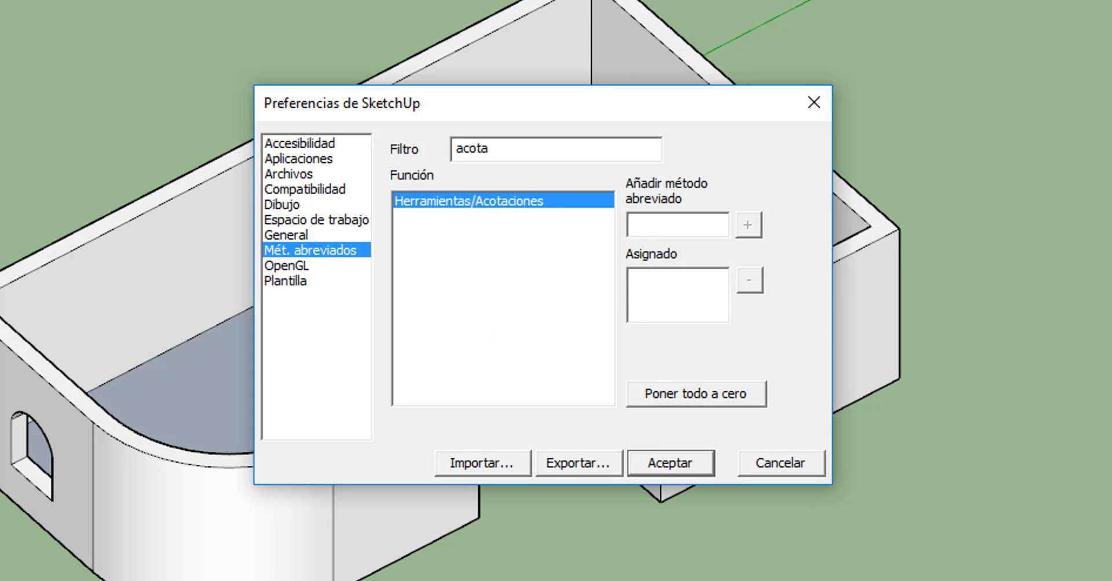
{"action": "left_click", "coordinate": [670, 235]}
{"action": "key", "text": "x"}
{"action": "left_click", "coordinate": [753, 228]}
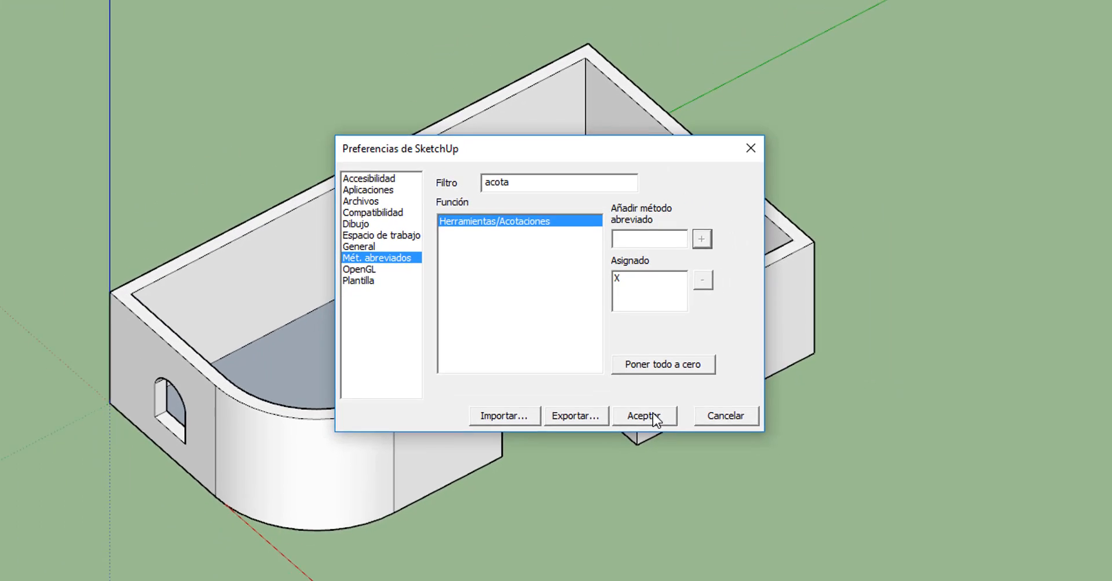
{"action": "left_click", "coordinate": [685, 466]}
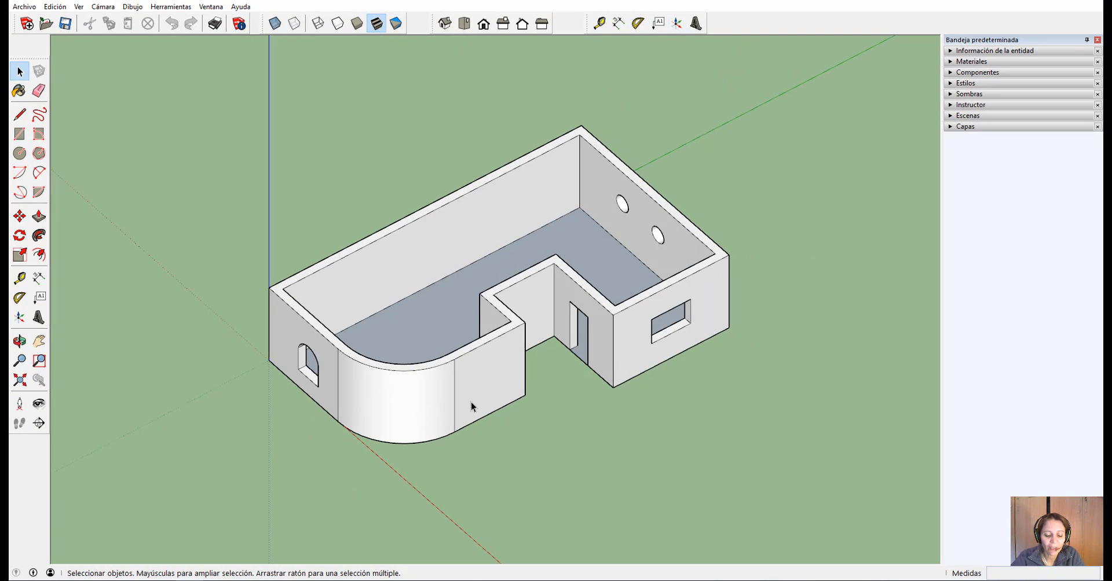
{"action": "key", "text": "d"}
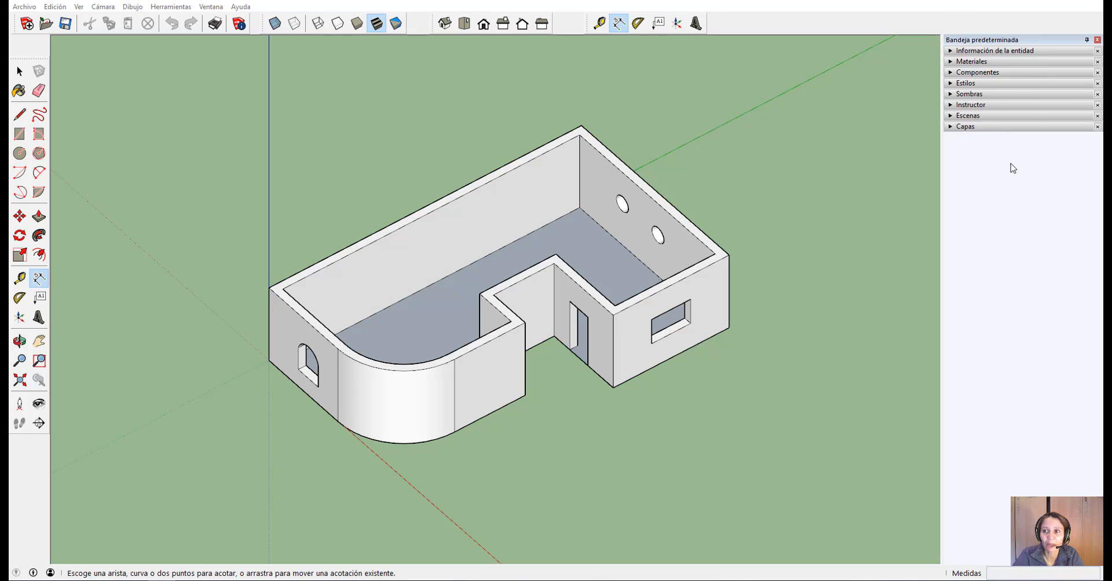
- Create a layer named Cotas and make it the active layer
{"action": "left_click", "coordinate": [965, 127]}
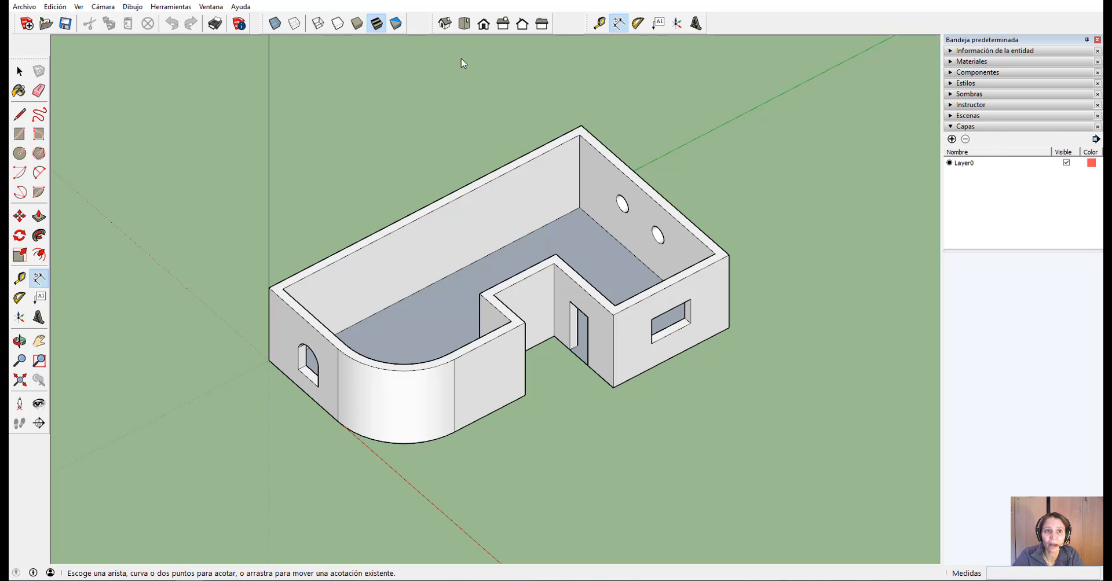
{"action": "left_click", "coordinate": [211, 7]}
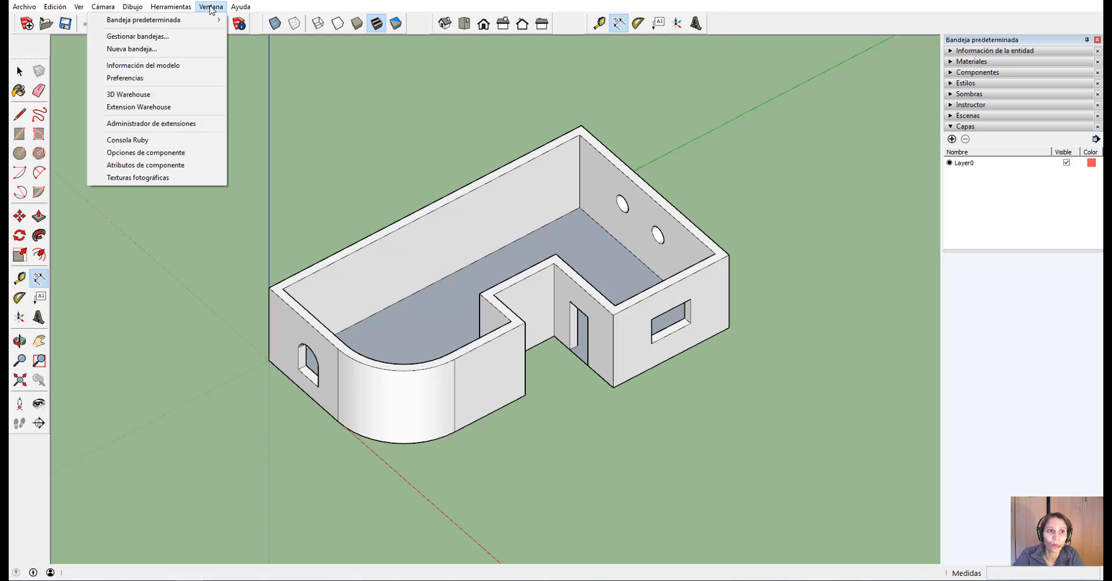
{"action": "mouse_move", "coordinate": [204, 21]}
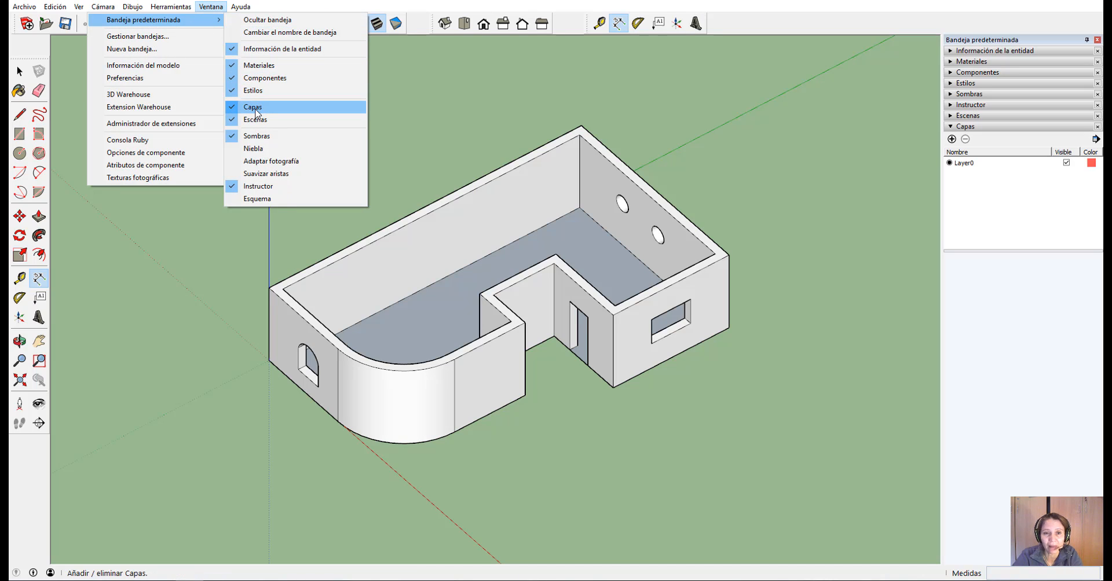
{"action": "key", "text": "Escape"}
{"action": "key", "text": "Escape"}
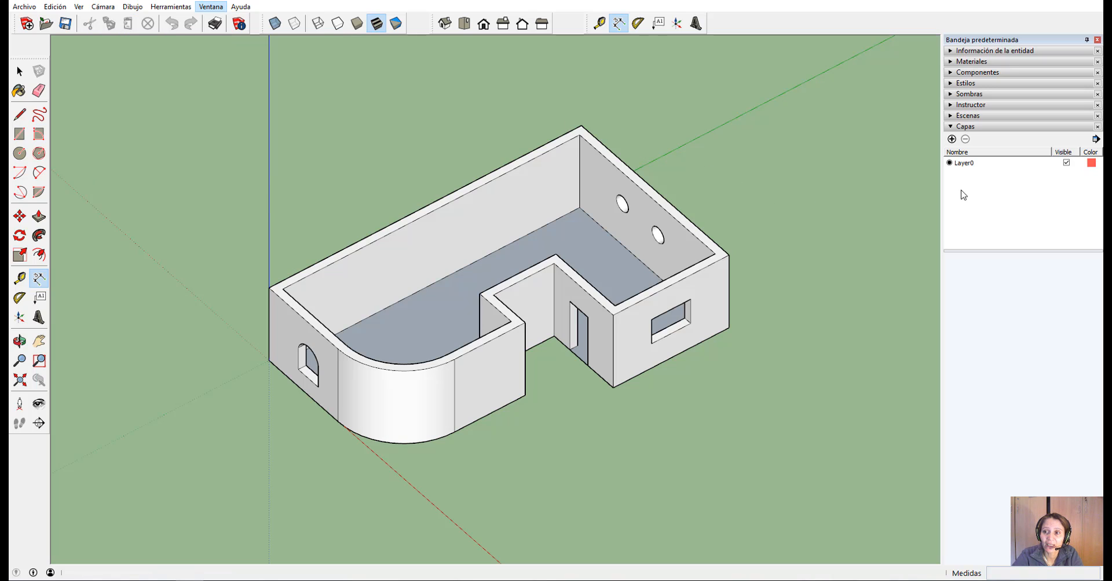
{"action": "left_click", "coordinate": [951, 139]}
{"action": "type", "text": "Co"}
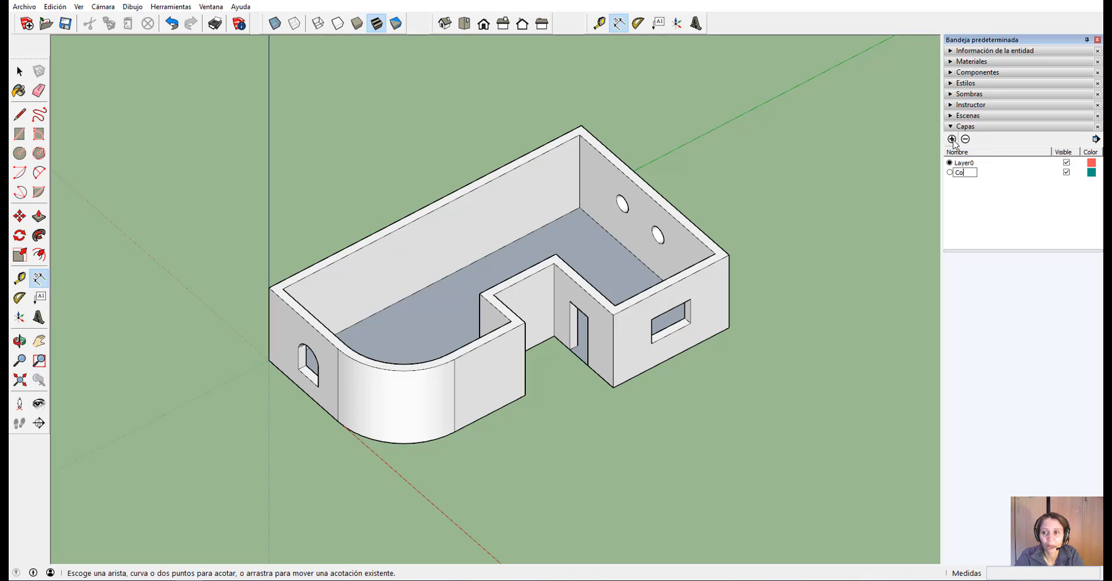
{"action": "type", "text": "tas"}
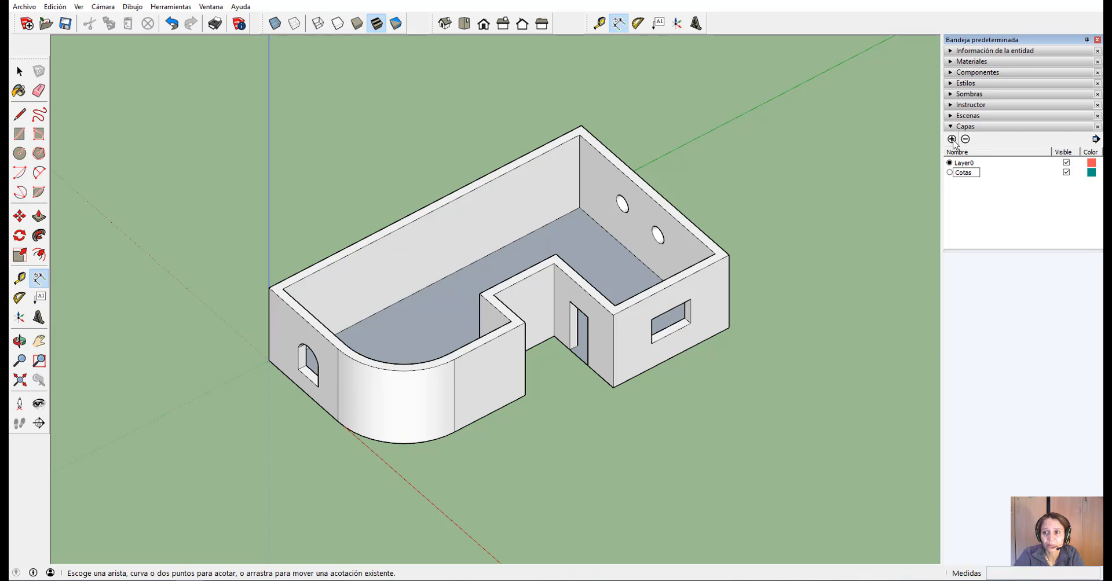
{"action": "left_click", "coordinate": [949, 173]}
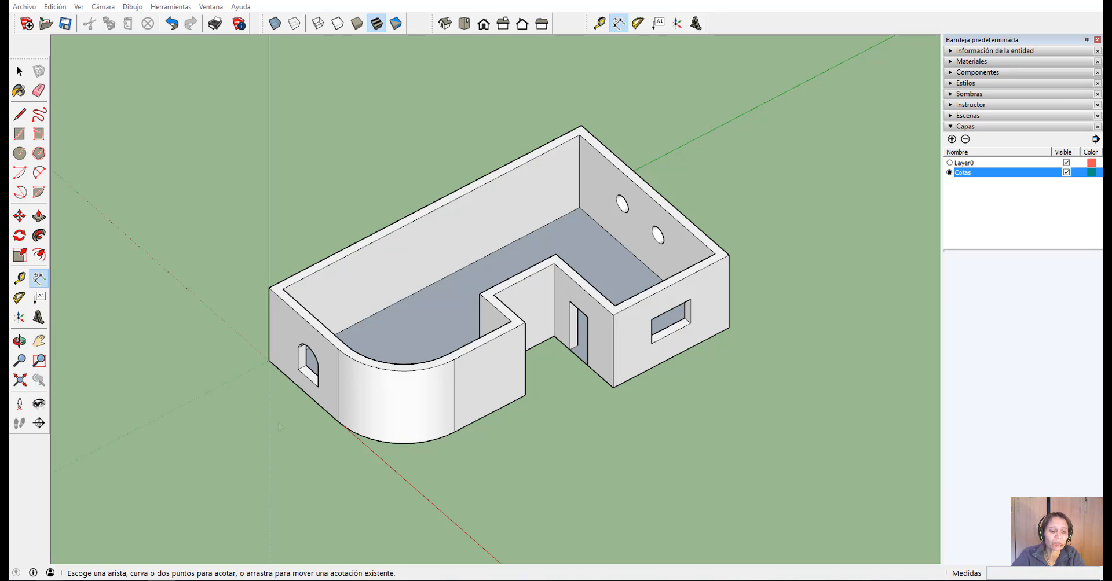
- Dimension the outer base edge of the wall with the arched window, placing the dimension outside the building
{"action": "left_click", "coordinate": [269, 360]}
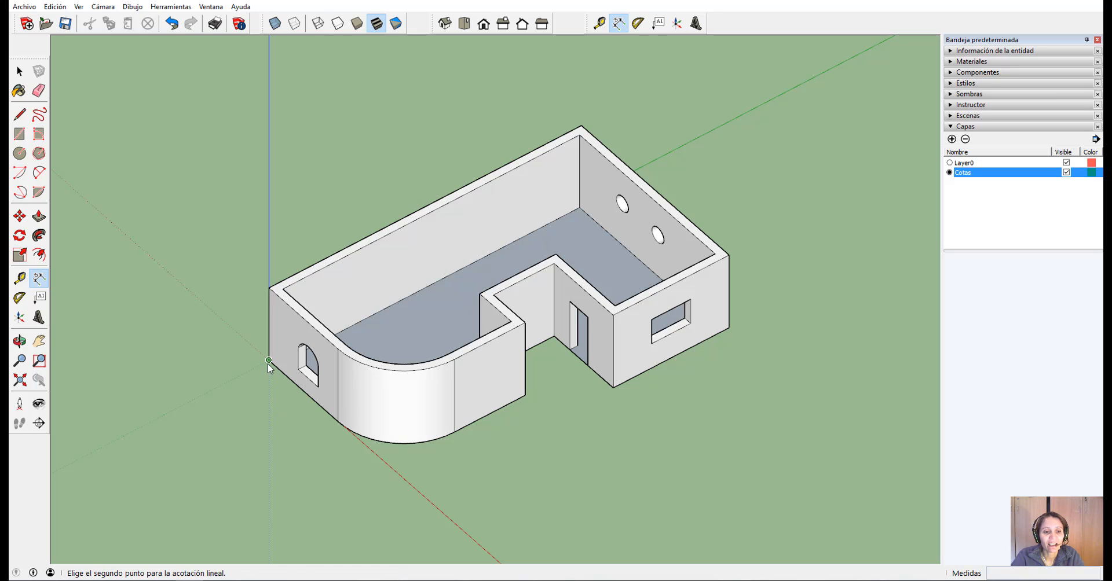
{"action": "left_click", "coordinate": [338, 422]}
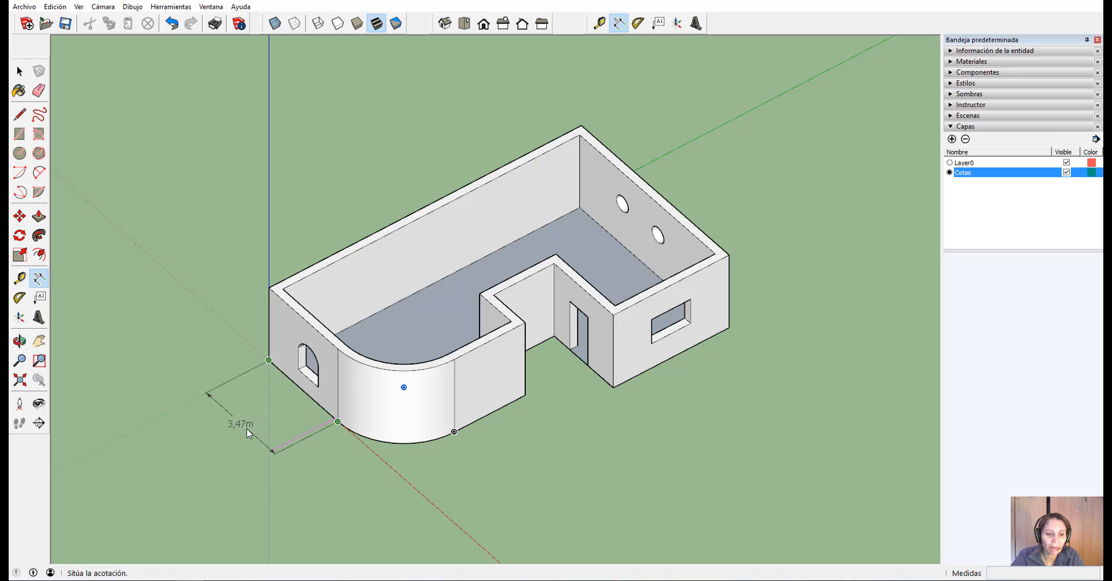
{"action": "left_click", "coordinate": [252, 414]}
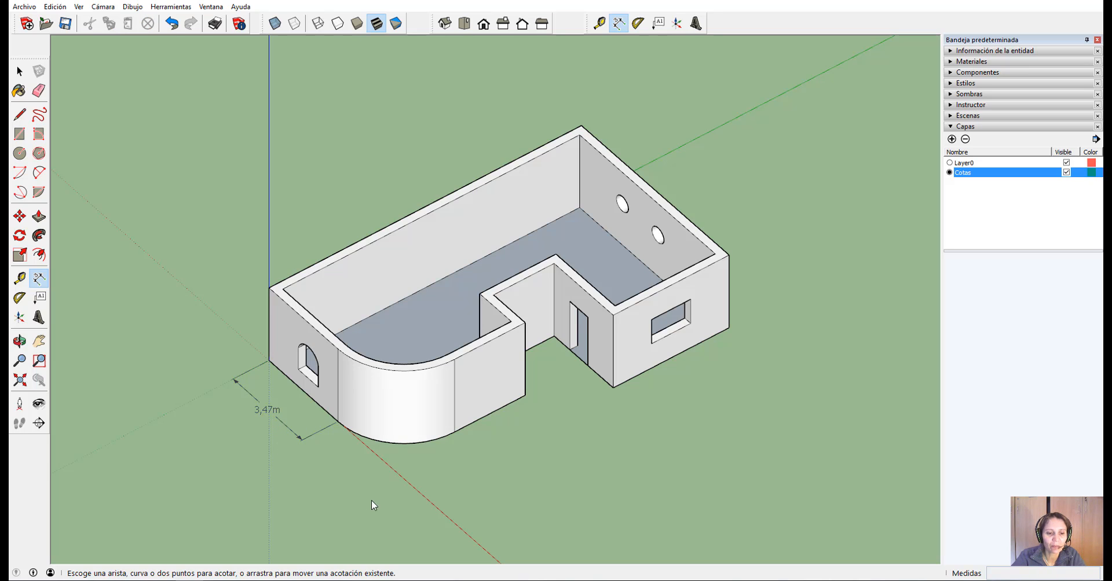
- Dimension the base edges of the straight wall beside the curve and the rectangular-window wall, plus the latter's outer corner height
{"action": "left_click", "coordinate": [19, 341]}
{"action": "left_click_drag", "start_coordinate": [318, 450], "coordinate": [276, 449]}
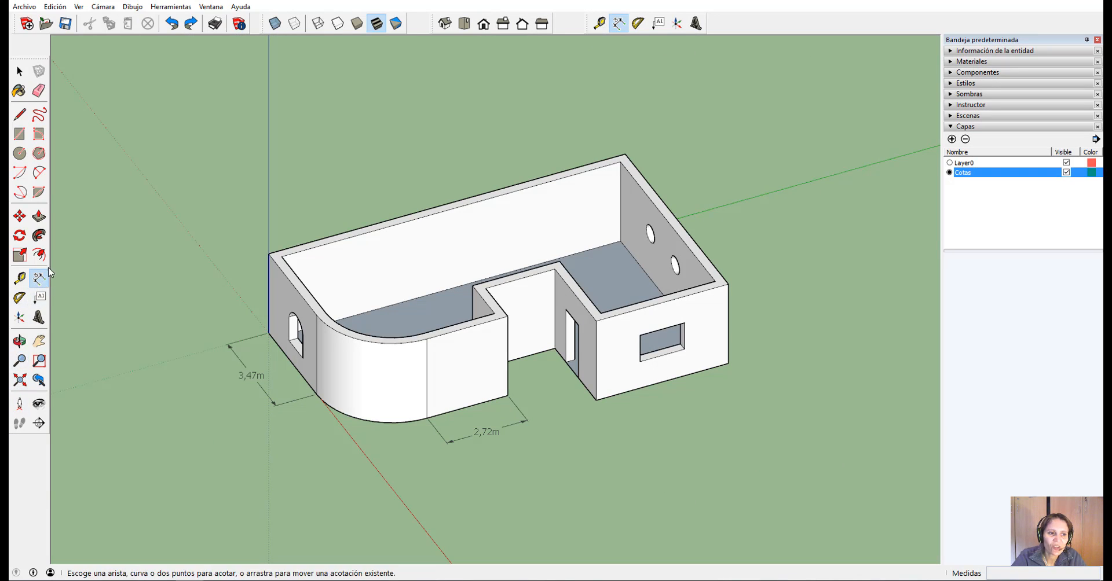
{"action": "left_click", "coordinate": [630, 392]}
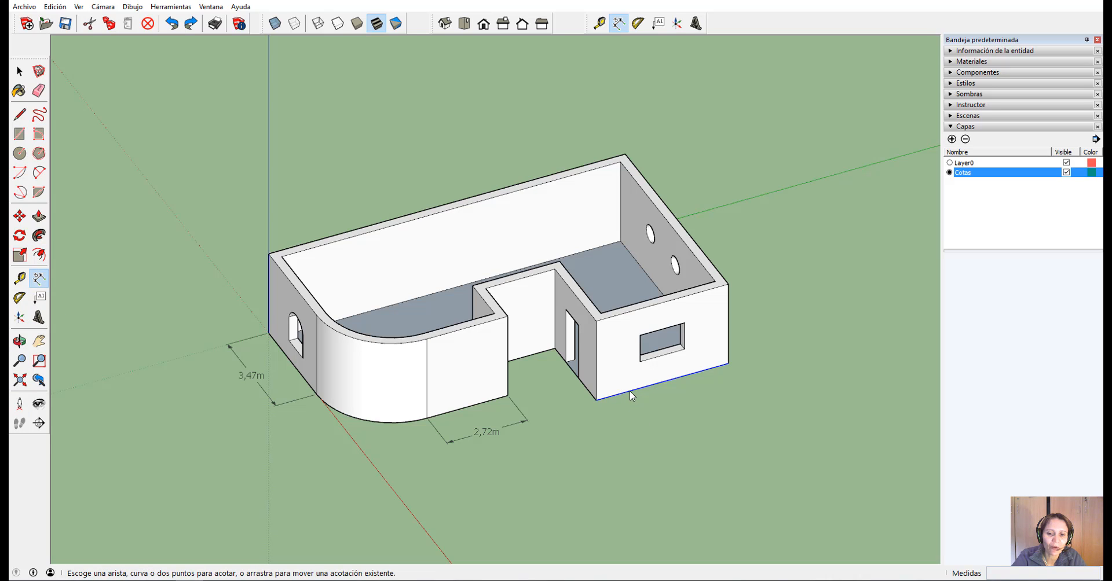
{"action": "left_click", "coordinate": [665, 404]}
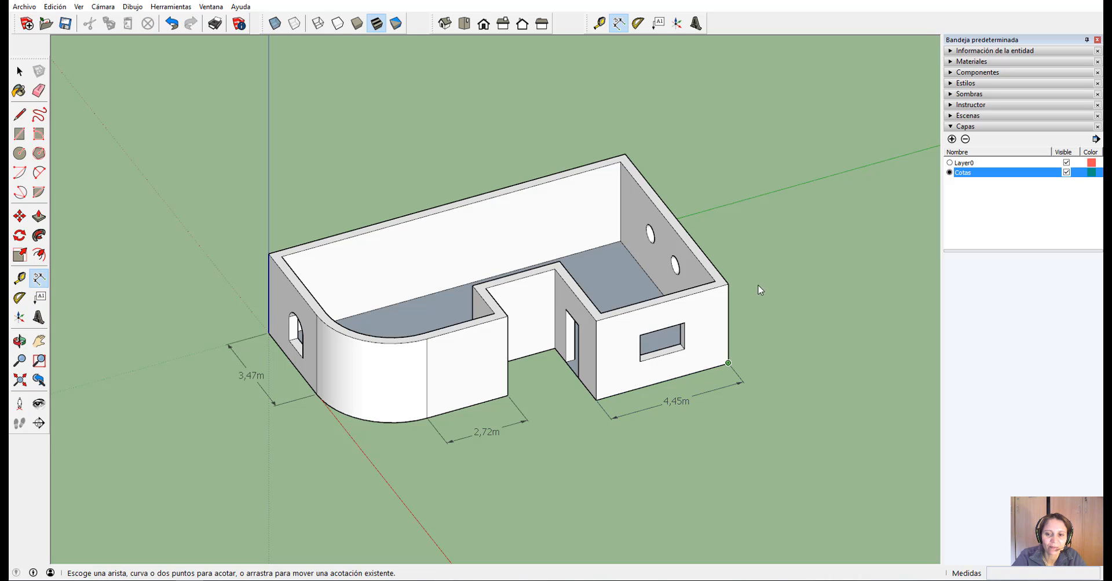
{"action": "left_click", "coordinate": [729, 313]}
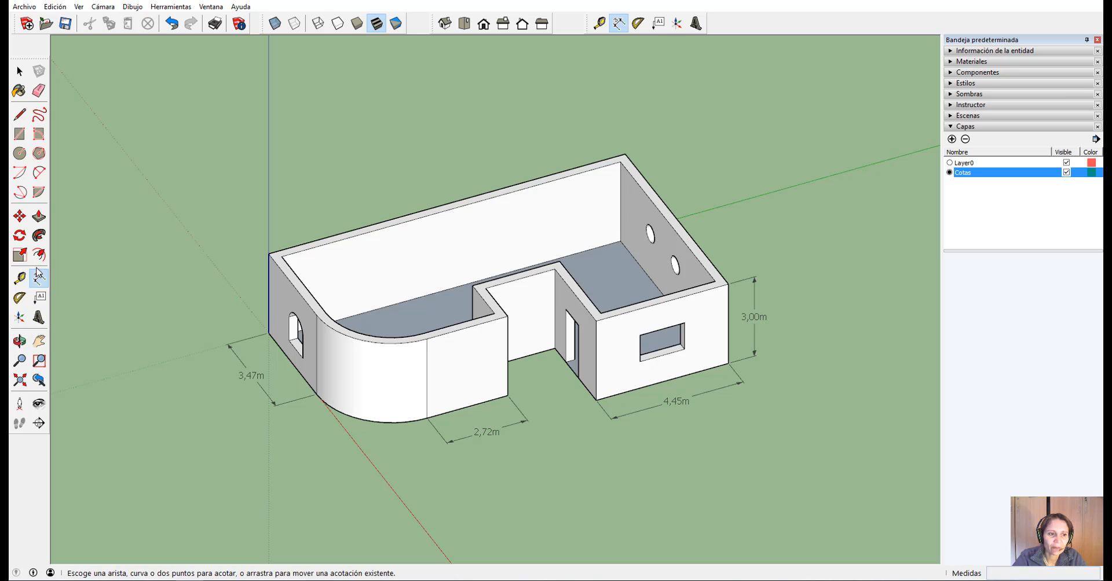
- Add a radius dimension to the curved wall's outer base edge and change its type to Diámetro
{"action": "left_click", "coordinate": [395, 423]}
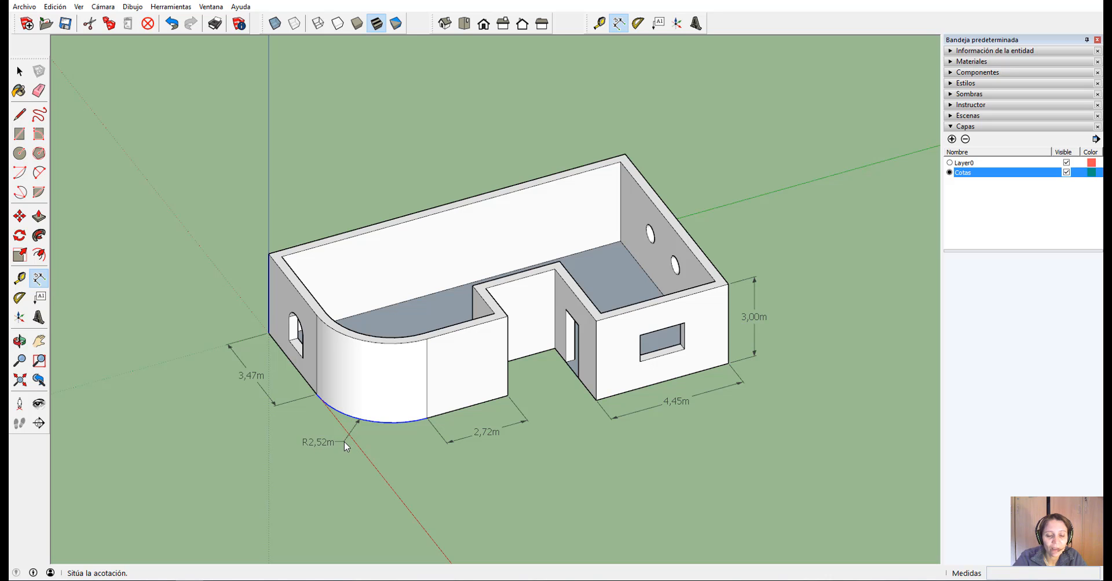
{"action": "left_click", "coordinate": [344, 442]}
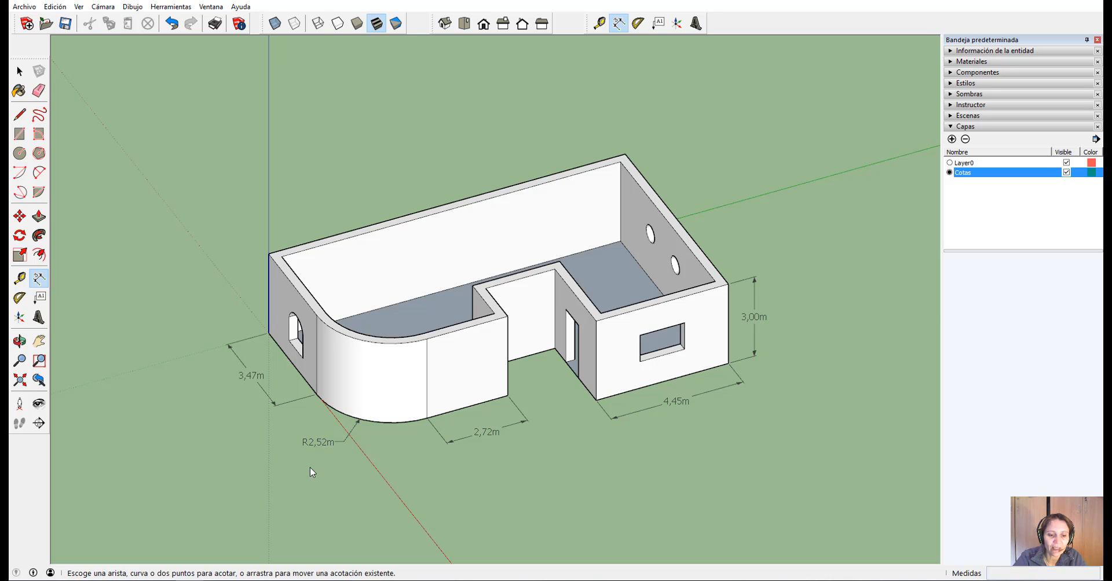
{"action": "scroll", "coordinate": [310, 467], "scroll_direction": "up", "scroll_amount": 3}
{"action": "key", "text": "space"}
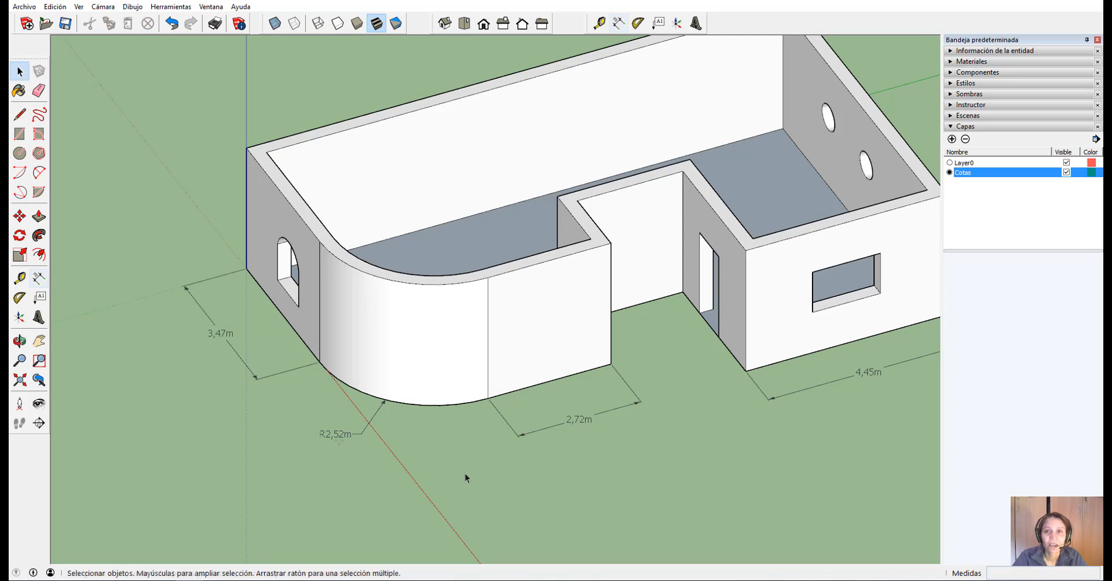
{"action": "right_click", "coordinate": [346, 436]}
{"action": "mouse_move", "coordinate": [377, 498]}
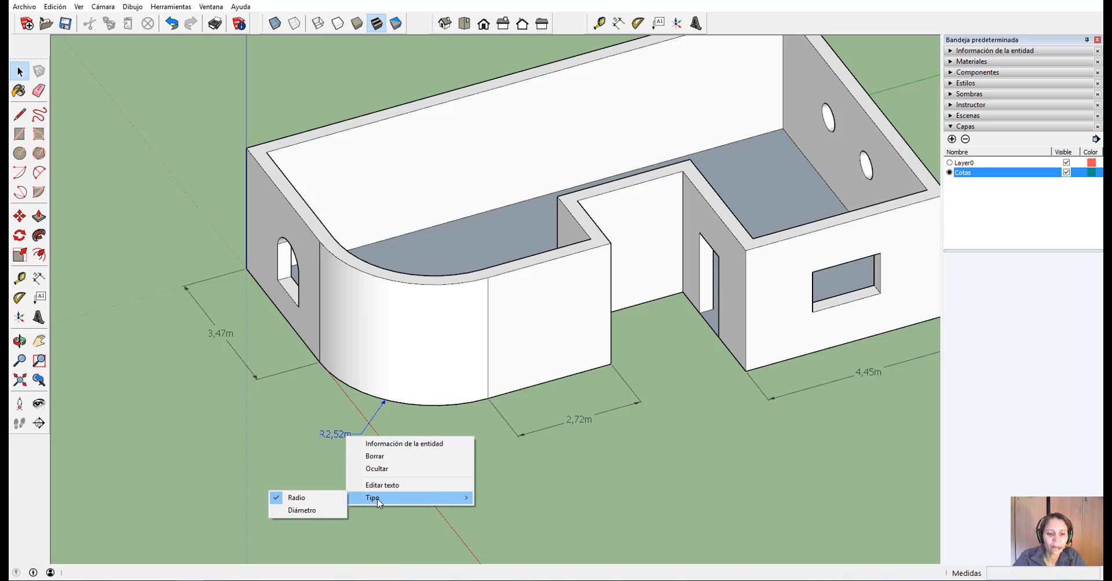
{"action": "left_click", "coordinate": [307, 510]}
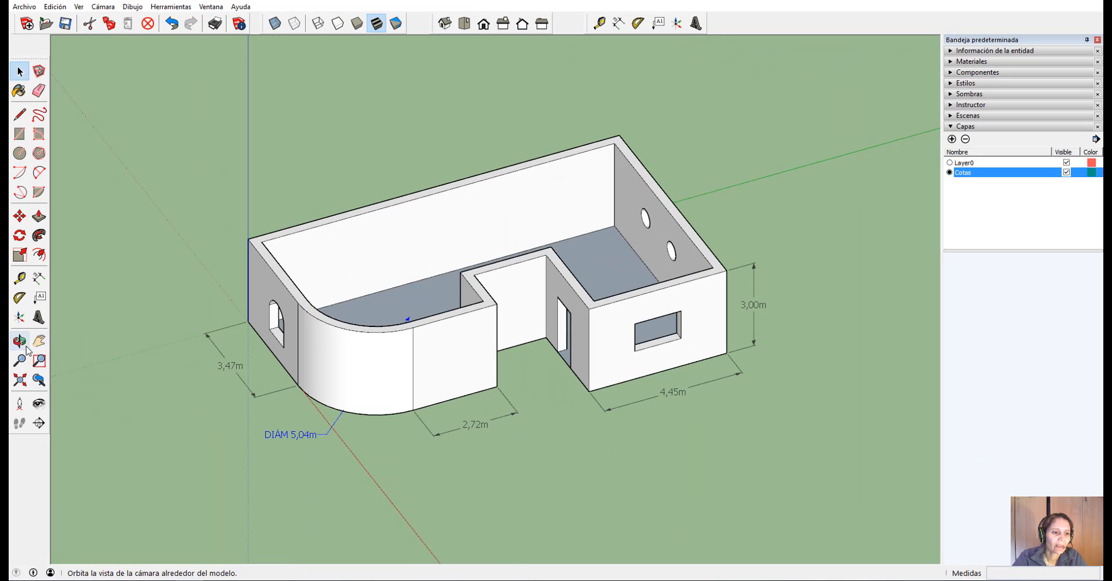
- Add a diameter dimension to the round opening nearest the rectangular-window wall, placing its label just above the opening
{"action": "left_click", "coordinate": [24, 345]}
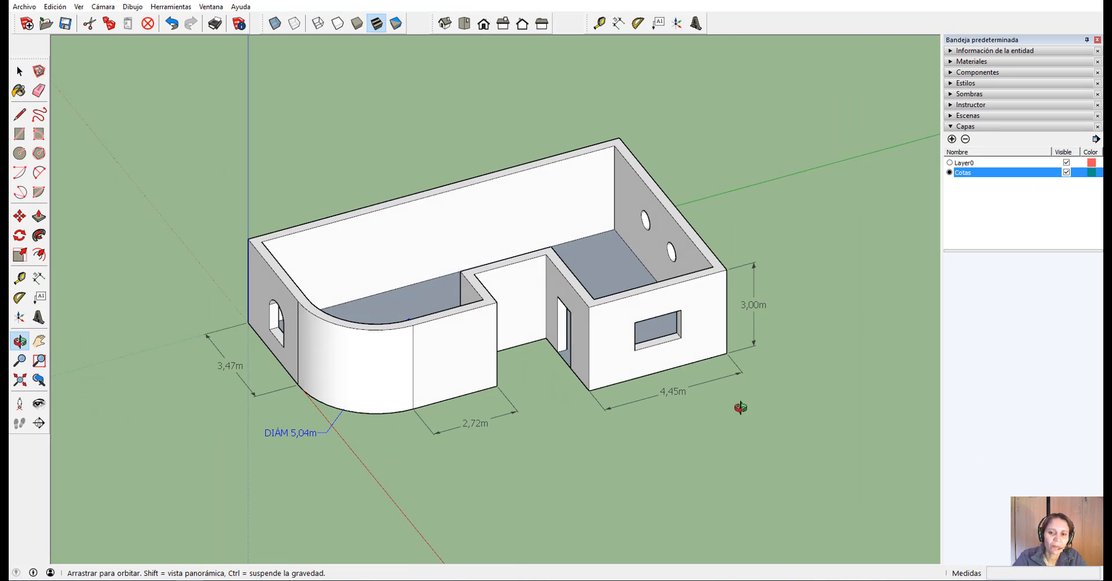
{"action": "left_click_drag", "start_coordinate": [739, 405], "coordinate": [391, 351]}
{"action": "scroll", "coordinate": [856, 360], "scroll_direction": "up", "scroll_amount": 5}
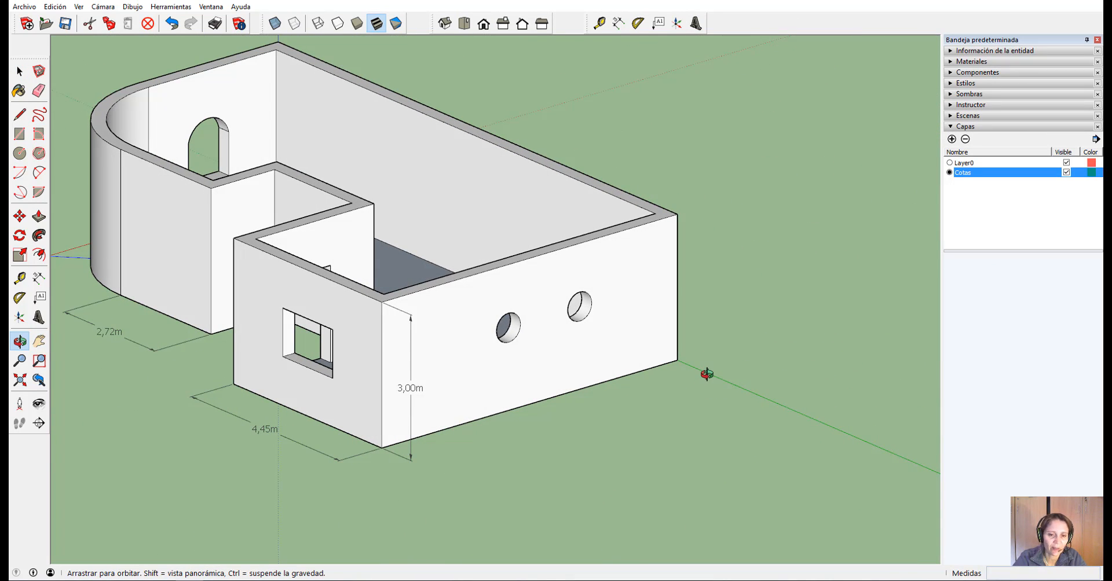
{"action": "left_click", "coordinate": [19, 71]}
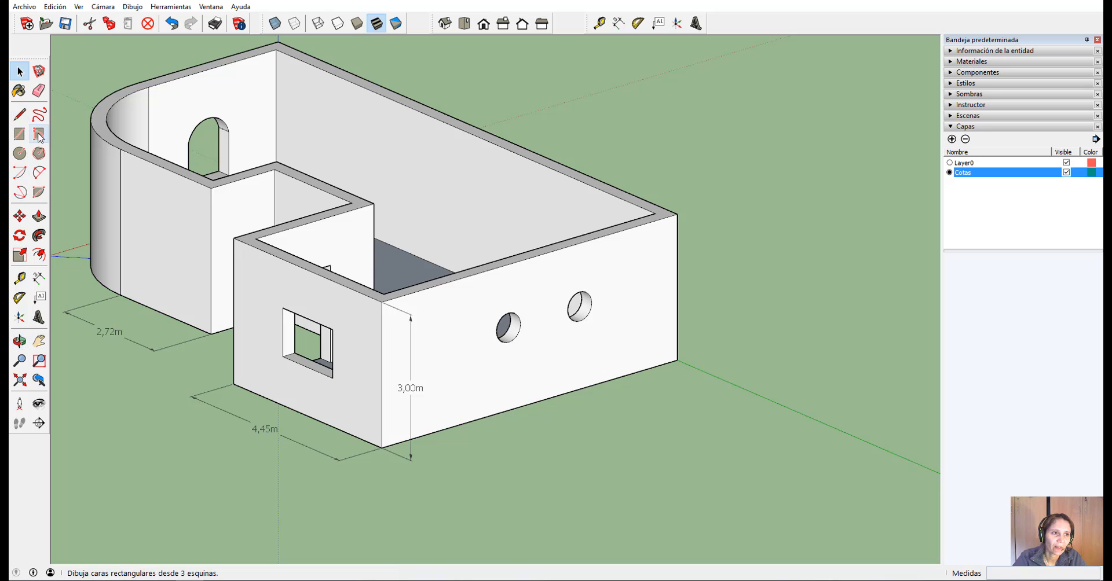
{"action": "left_click", "coordinate": [39, 280]}
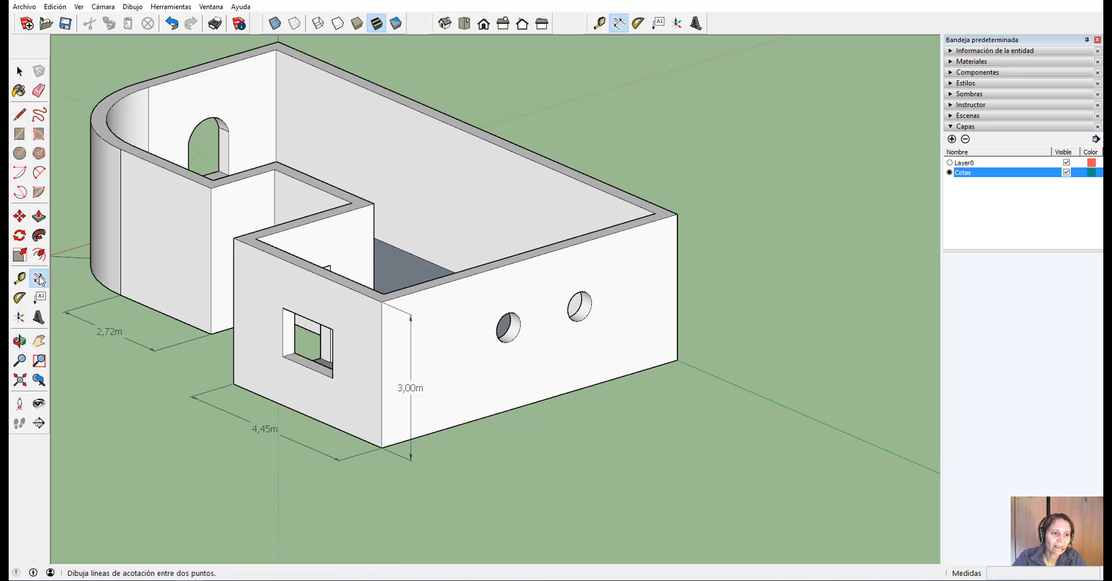
{"action": "left_click", "coordinate": [500, 335]}
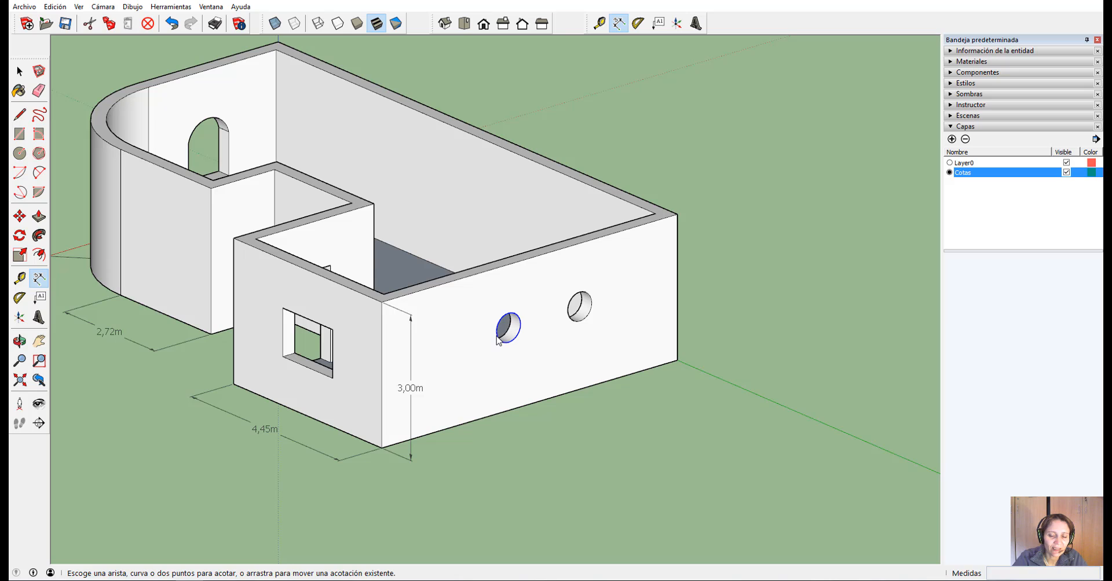
{"action": "left_click", "coordinate": [497, 337]}
{"action": "scroll", "coordinate": [504, 334], "scroll_direction": "up", "scroll_amount": 4}
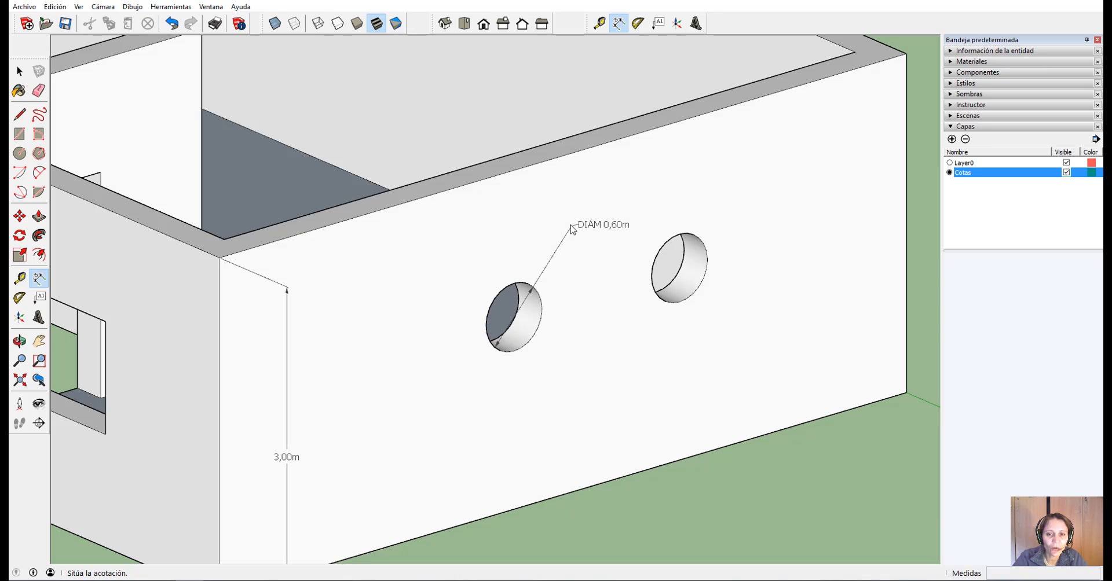
{"action": "left_click", "coordinate": [530, 249]}
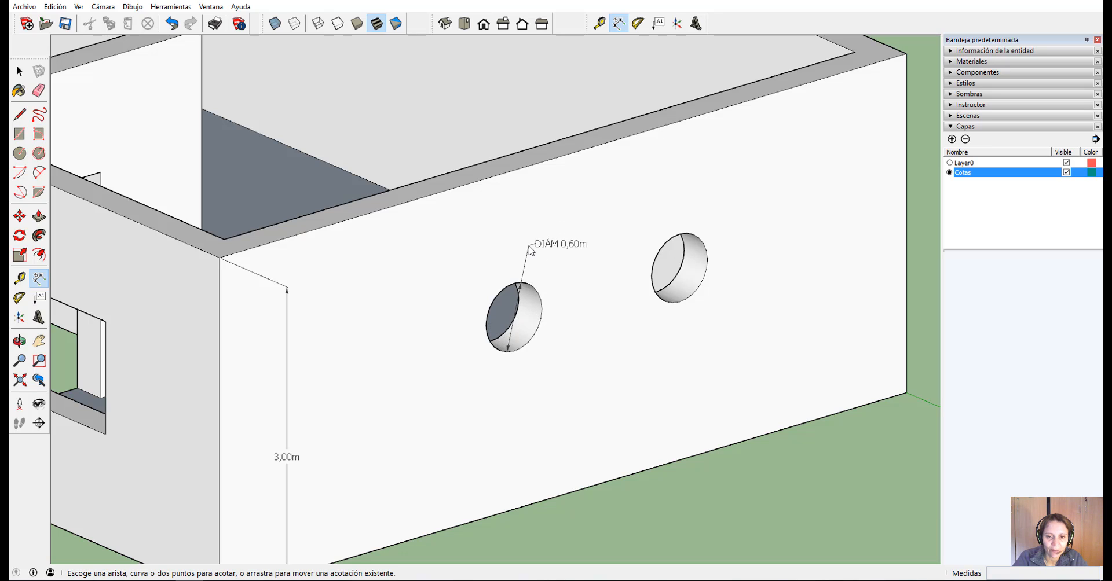
- Change the round opening's diameter dimension to the Radio type
{"action": "key", "text": "space"}
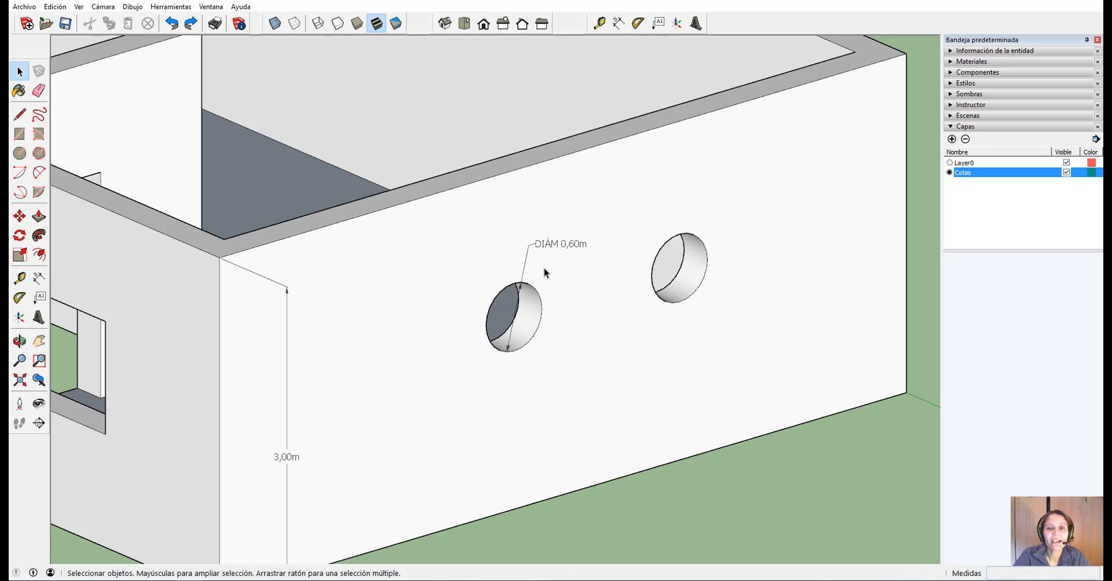
{"action": "right_click", "coordinate": [550, 245]}
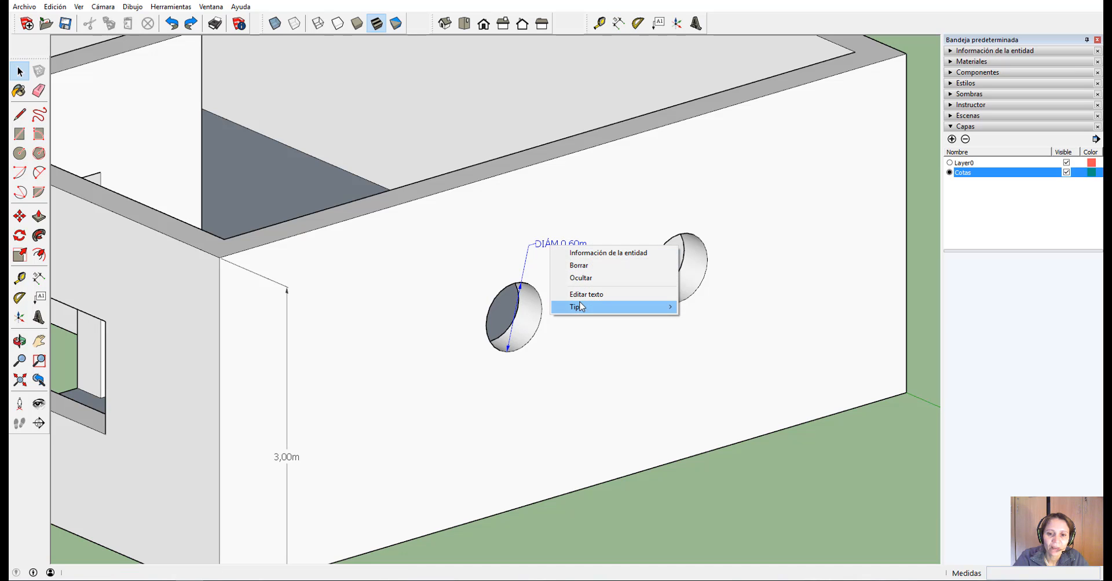
{"action": "mouse_move", "coordinate": [580, 306]}
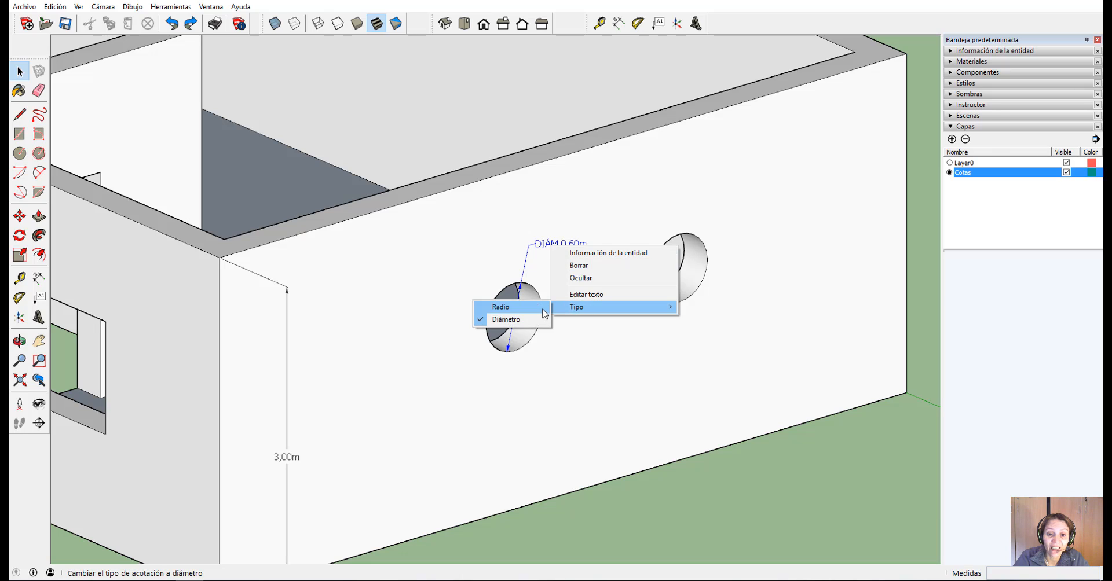
{"action": "left_click", "coordinate": [508, 312]}
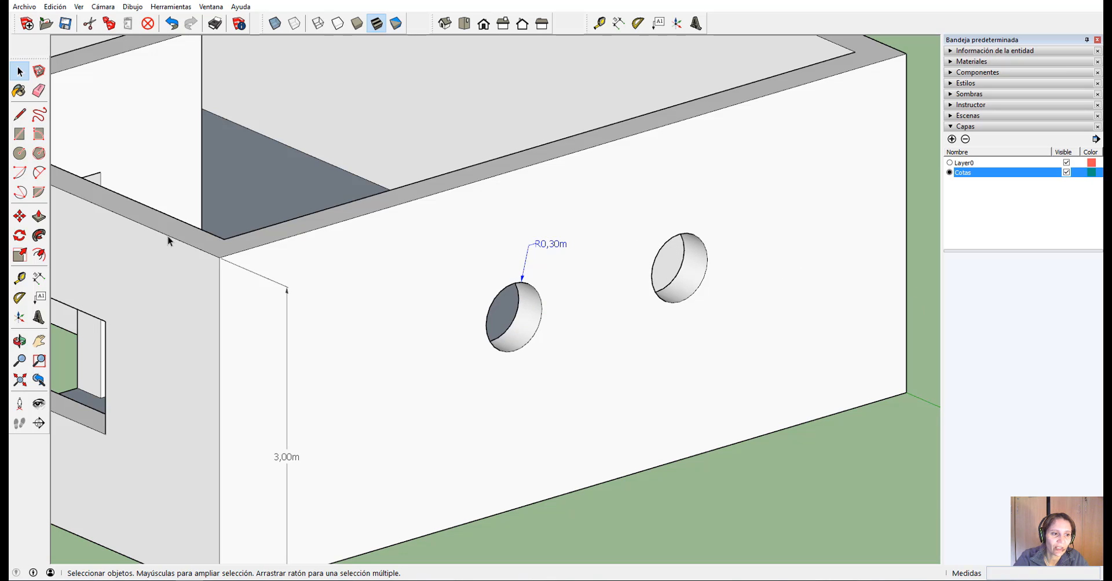
- Add a diameter dimension to the second round opening, placing its label inside the circle
{"action": "left_click", "coordinate": [38, 279]}
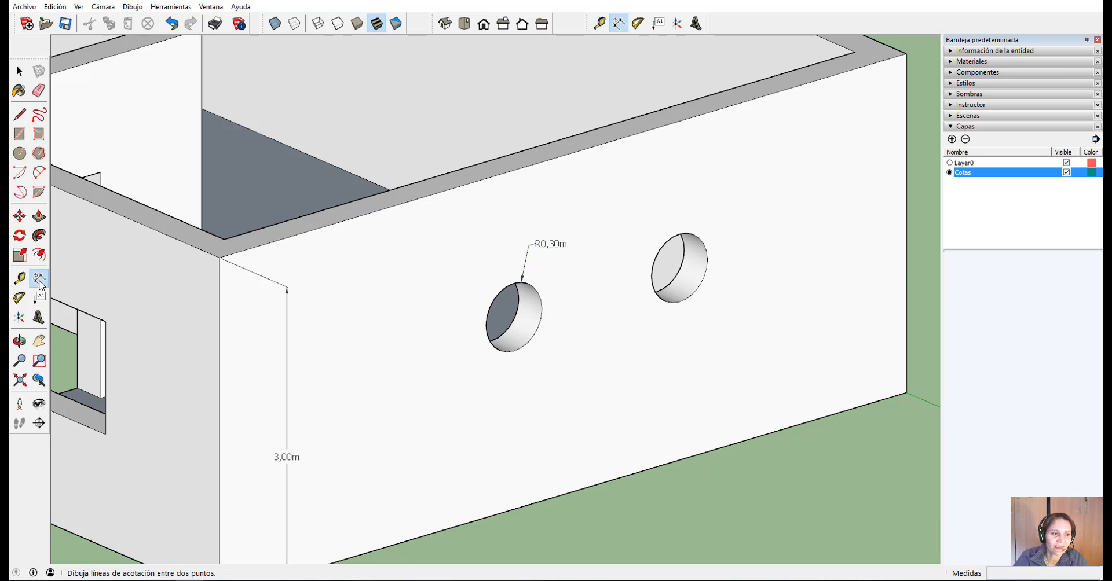
{"action": "left_click", "coordinate": [658, 294]}
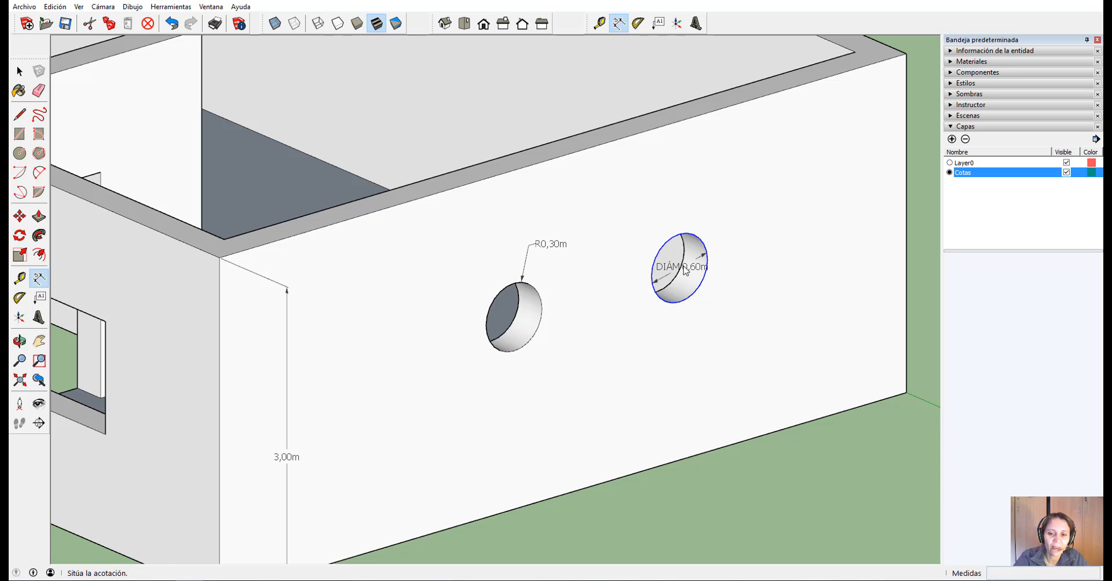
{"action": "scroll", "coordinate": [681, 271], "scroll_direction": "up", "scroll_amount": 2}
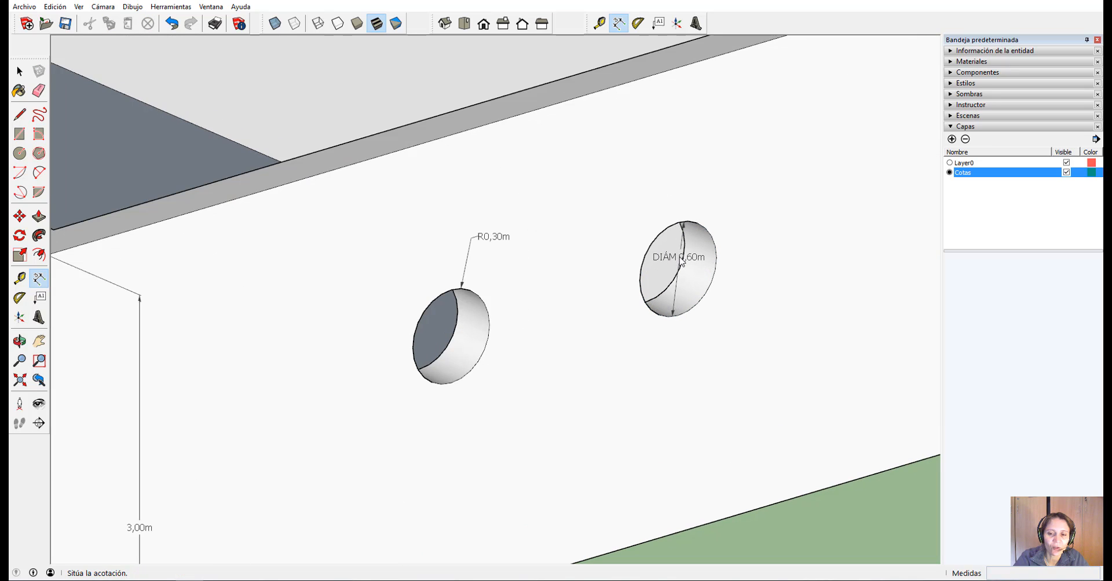
{"action": "left_click", "coordinate": [678, 264]}
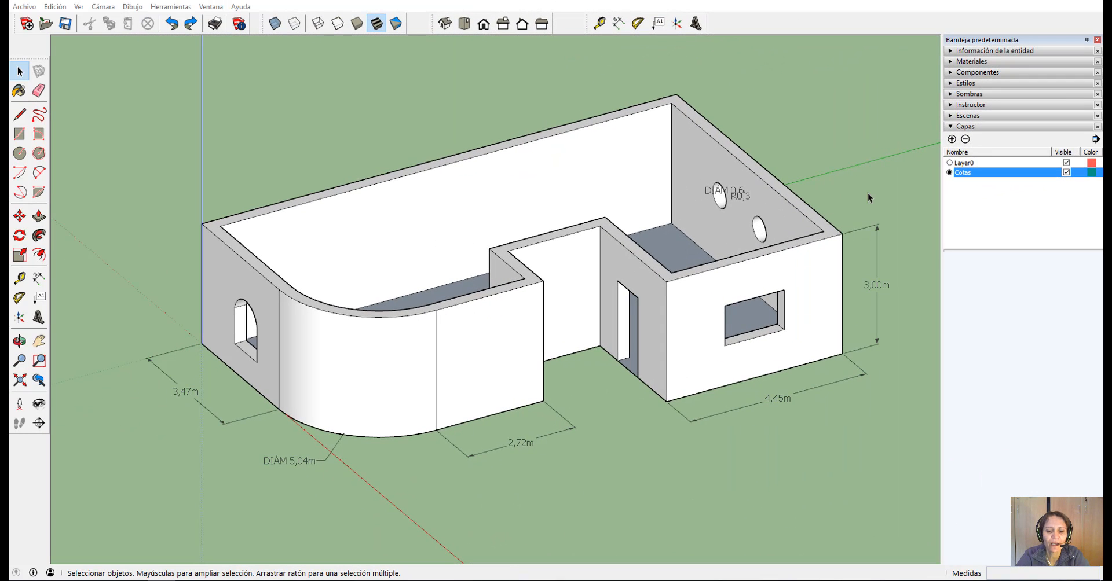
- Select the dimension of the straight wall beside the curve and open the model's Acotaciones settings
{"action": "left_click", "coordinate": [526, 446]}
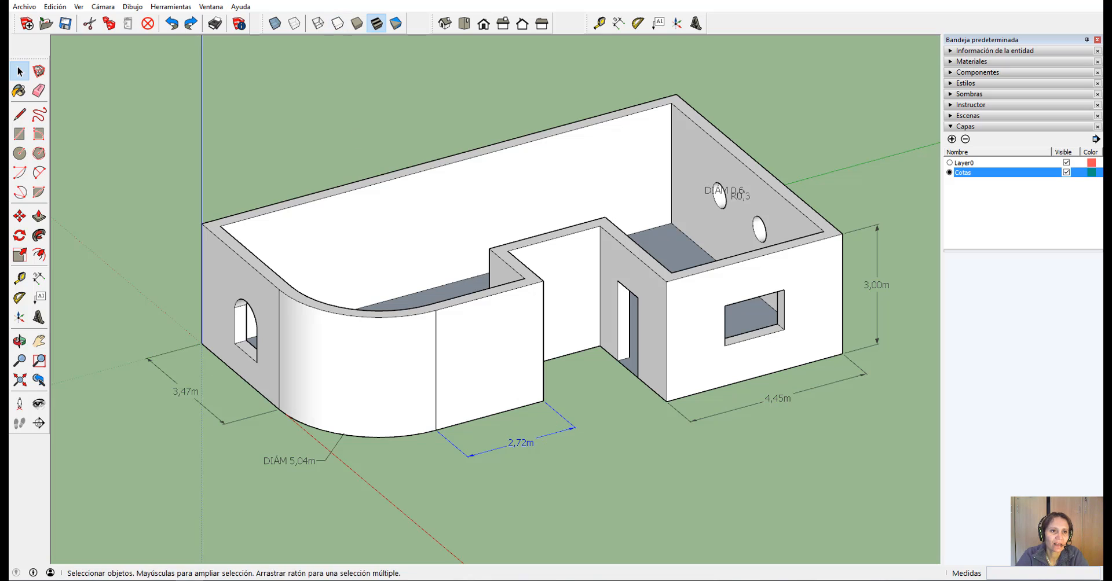
{"action": "left_click", "coordinate": [214, 7]}
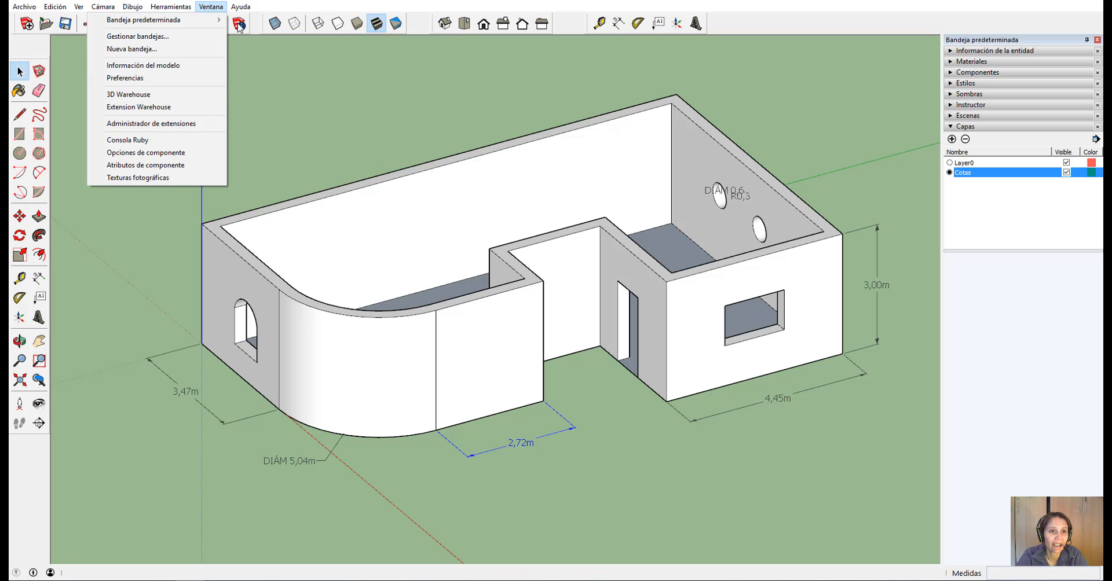
{"action": "left_click", "coordinate": [241, 24]}
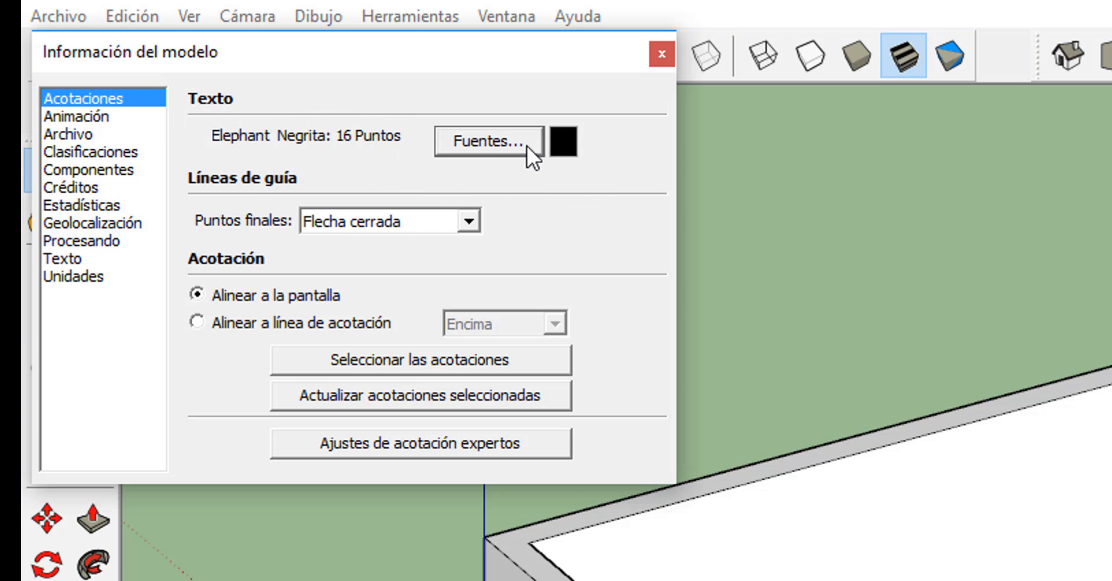
- Set the dimension text font to Arial, style Negra, at 14 points
{"action": "left_click", "coordinate": [508, 142]}
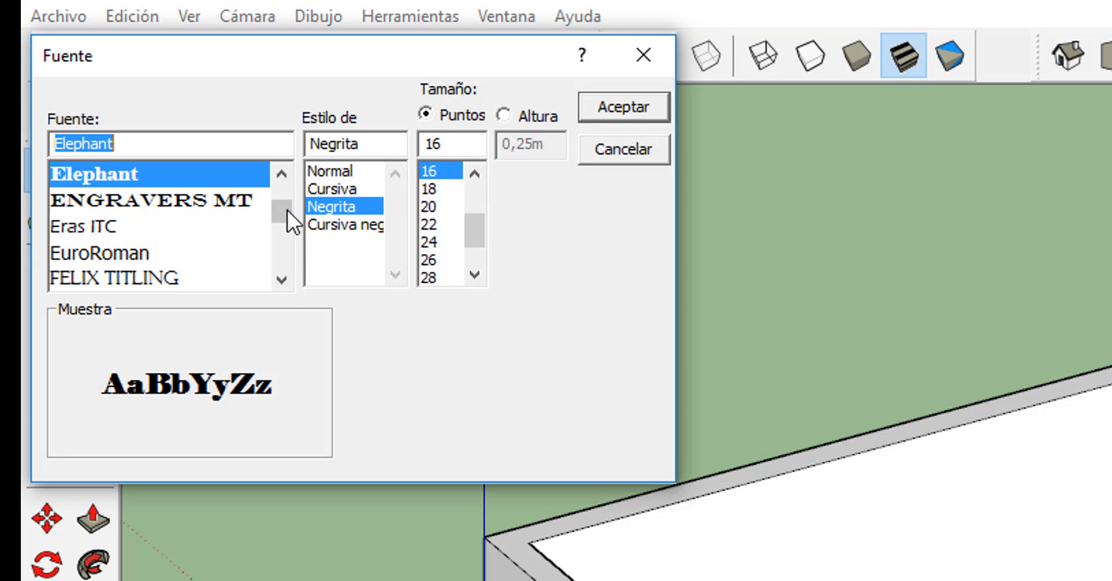
{"action": "mouse_move", "coordinate": [288, 210]}
{"action": "left_mouse_down"}
{"action": "mouse_move", "coordinate": [281, 225]}
{"action": "mouse_move", "coordinate": [282, 195]}
{"action": "left_mouse_up"}
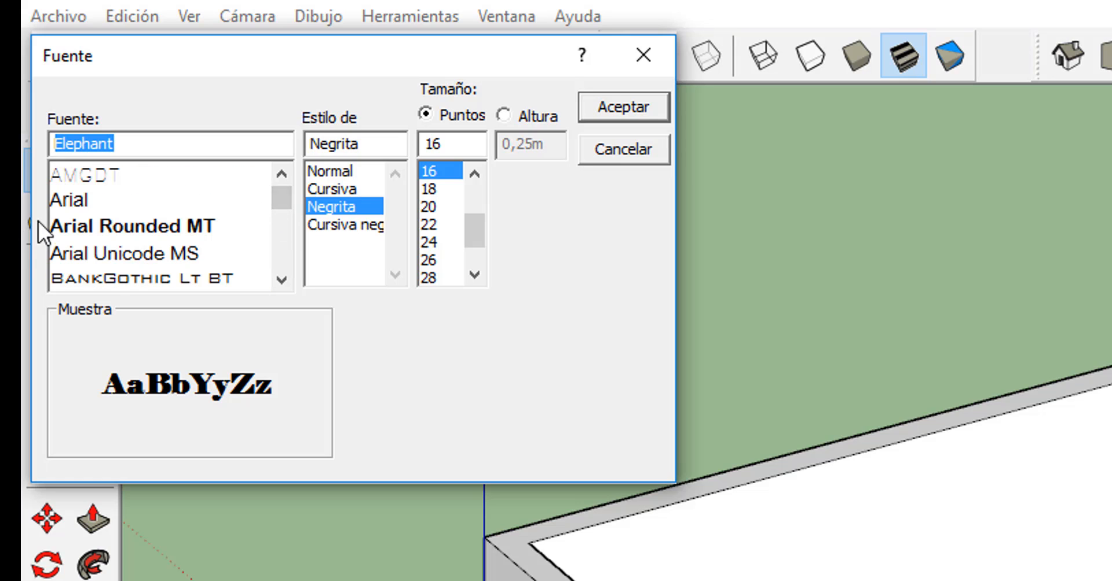
{"action": "left_click", "coordinate": [69, 204]}
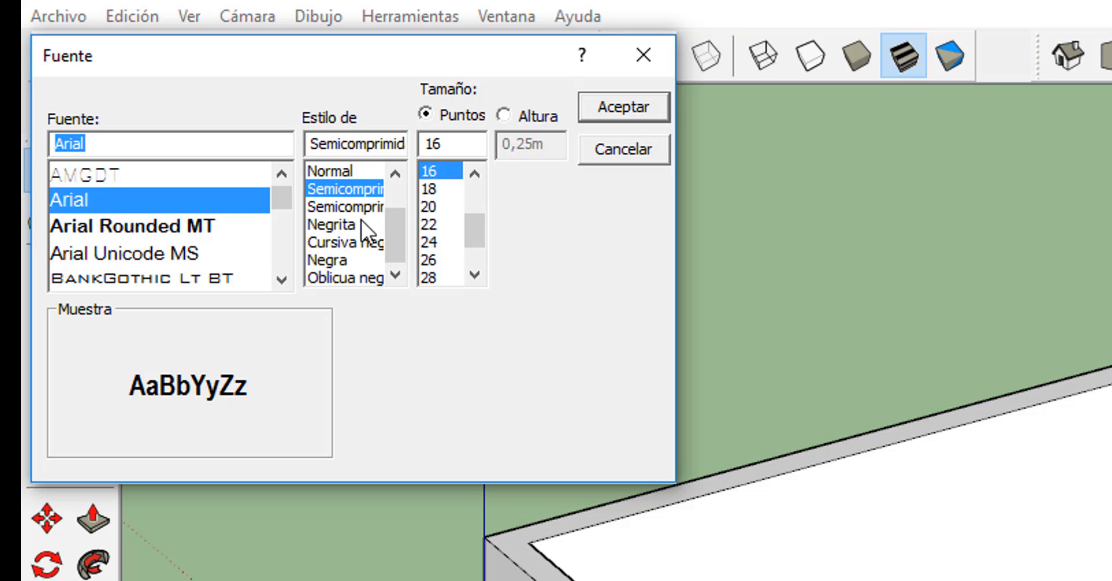
{"action": "left_click", "coordinate": [334, 262]}
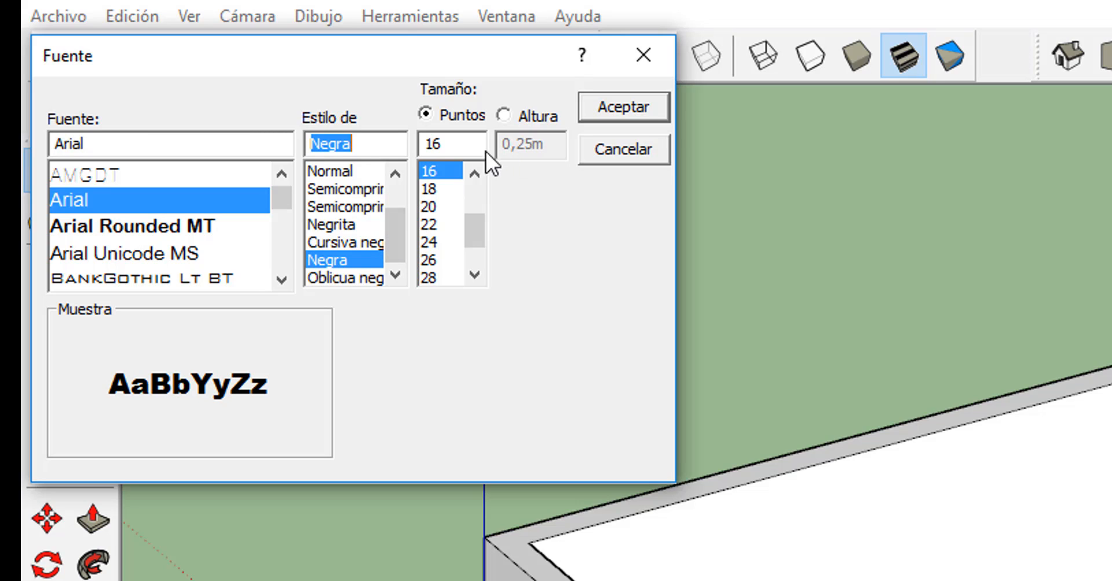
{"action": "left_click", "coordinate": [432, 190]}
{"action": "left_click", "coordinate": [437, 207]}
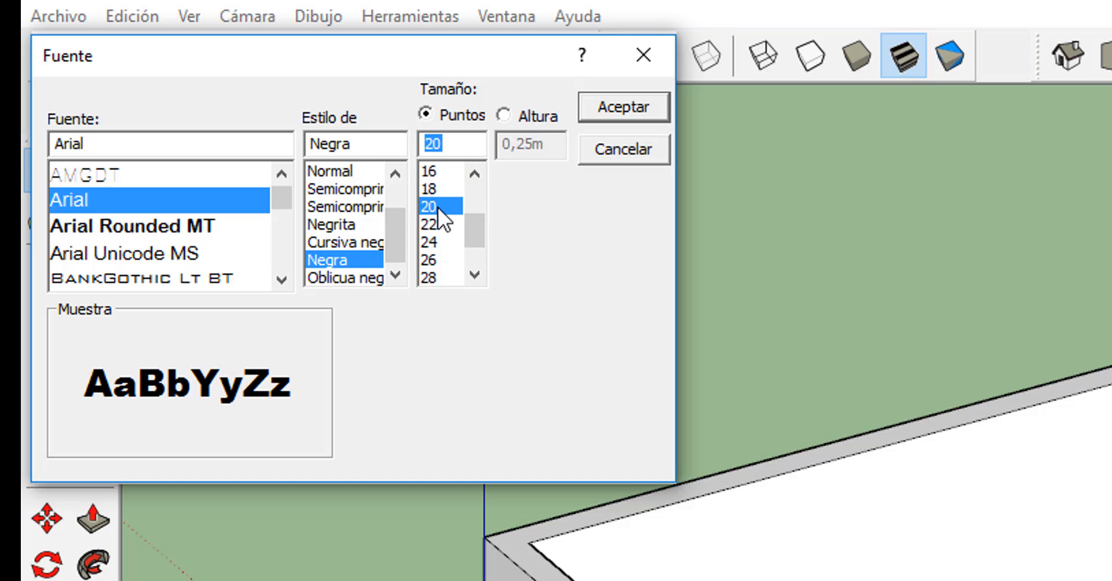
{"action": "left_click", "coordinate": [432, 189]}
{"action": "left_click", "coordinate": [472, 180]}
{"action": "left_click", "coordinate": [471, 179]}
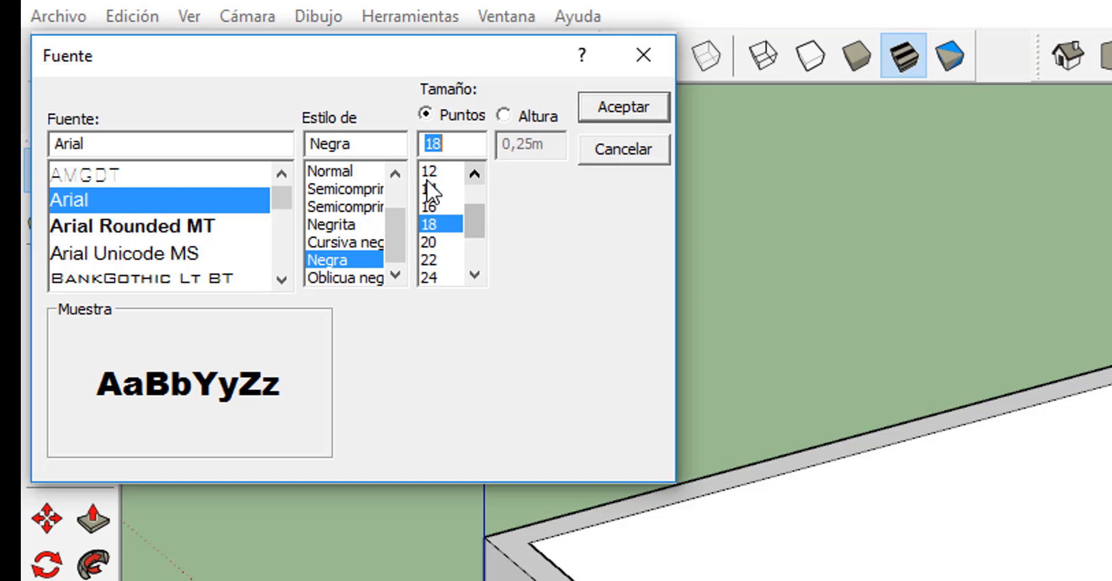
{"action": "left_click", "coordinate": [428, 188]}
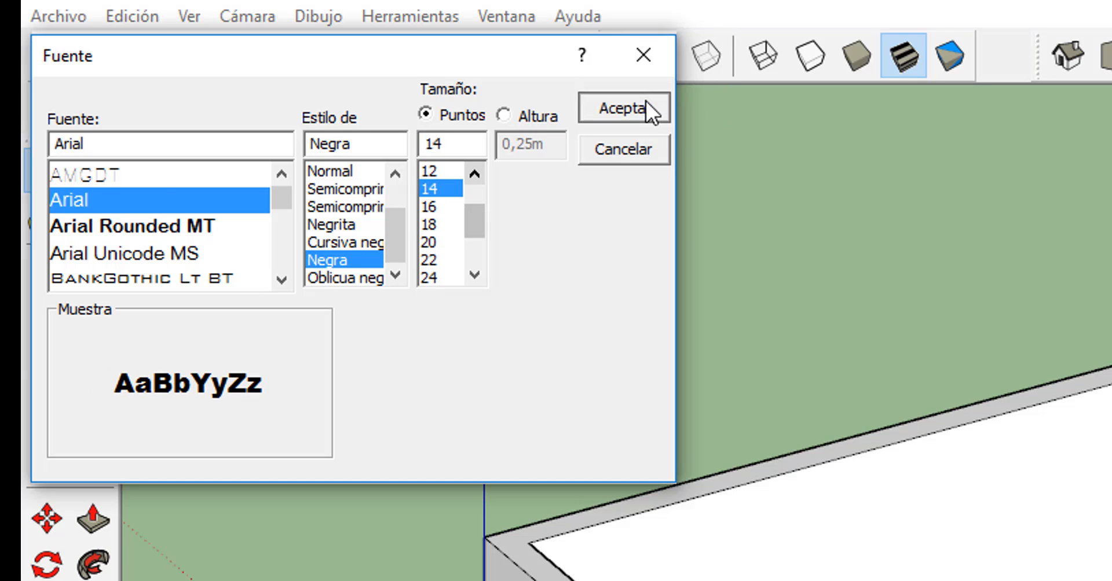
{"action": "left_click", "coordinate": [645, 108]}
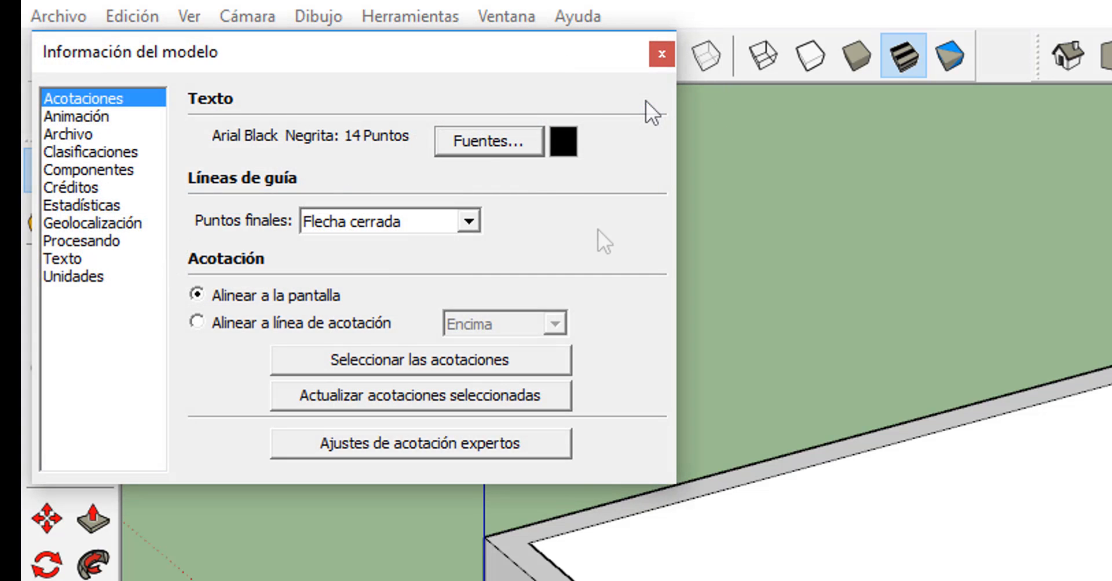
- Change the dimension text color to a bright light red
{"action": "left_click", "coordinate": [562, 141]}
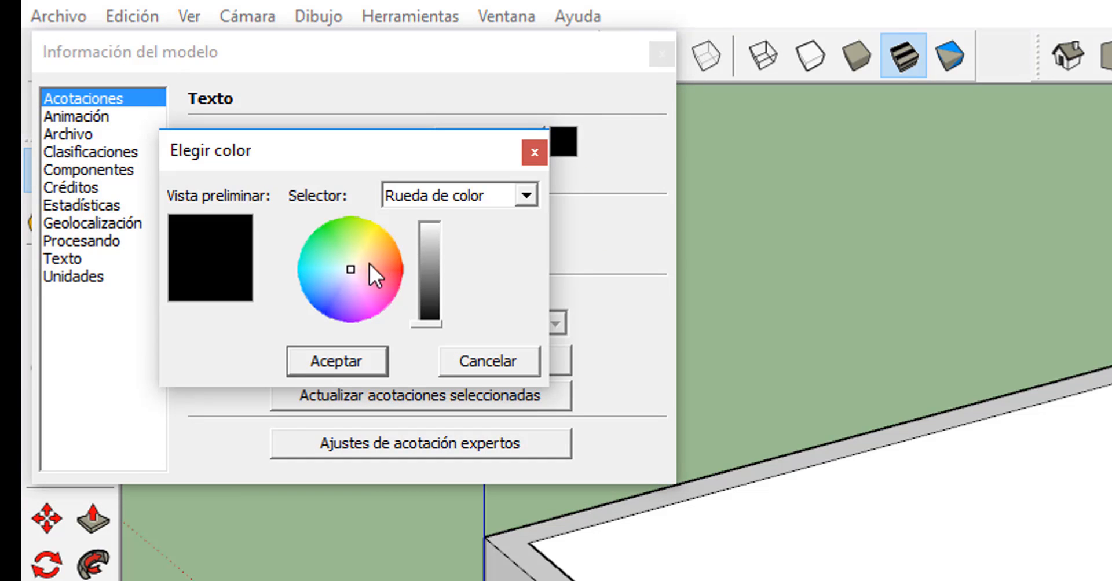
{"action": "left_click_drag", "start_coordinate": [355, 270], "coordinate": [388, 273]}
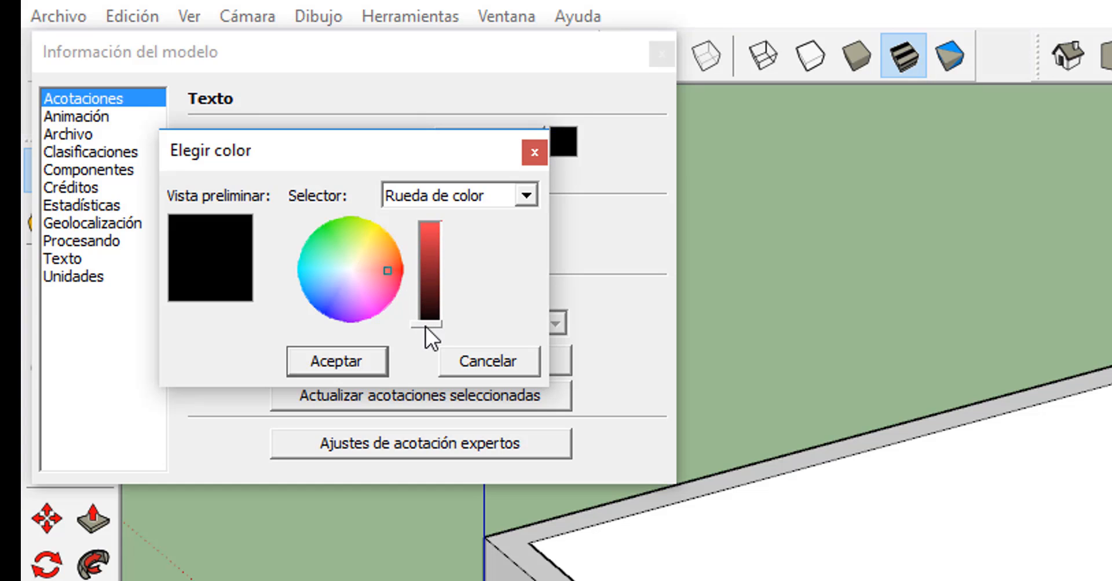
{"action": "left_click_drag", "start_coordinate": [425, 325], "coordinate": [438, 232]}
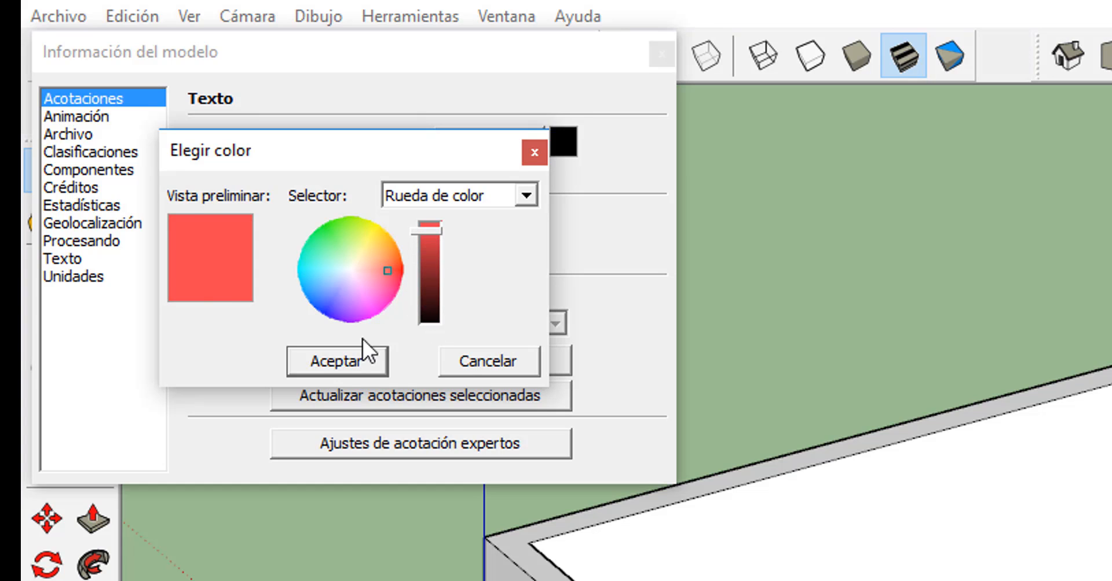
{"action": "left_click", "coordinate": [363, 355]}
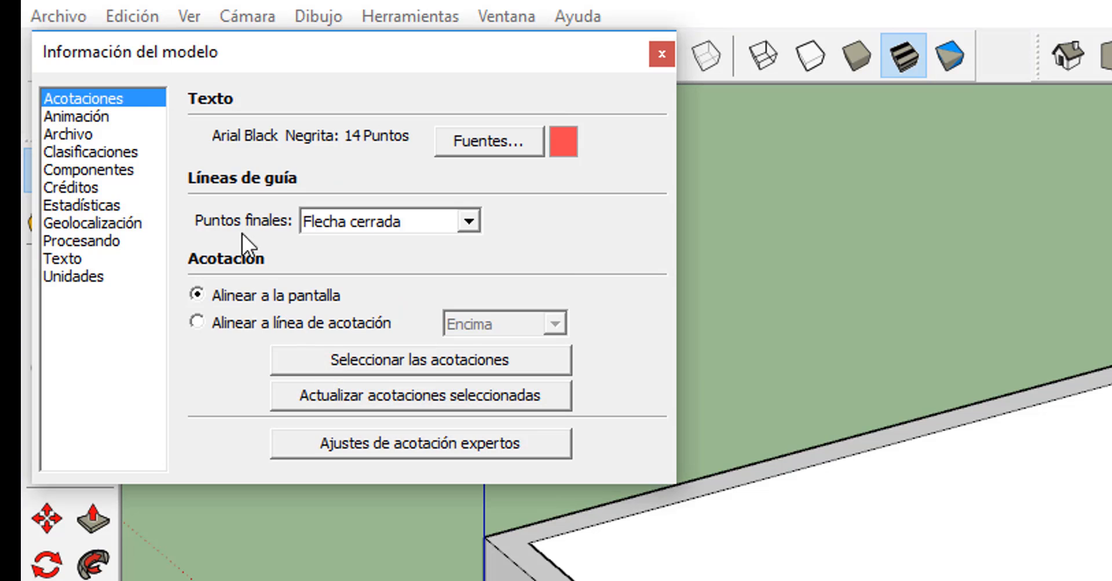
- Set the endpoints of the dimension leader lines to Barra
{"action": "left_click", "coordinate": [467, 221]}
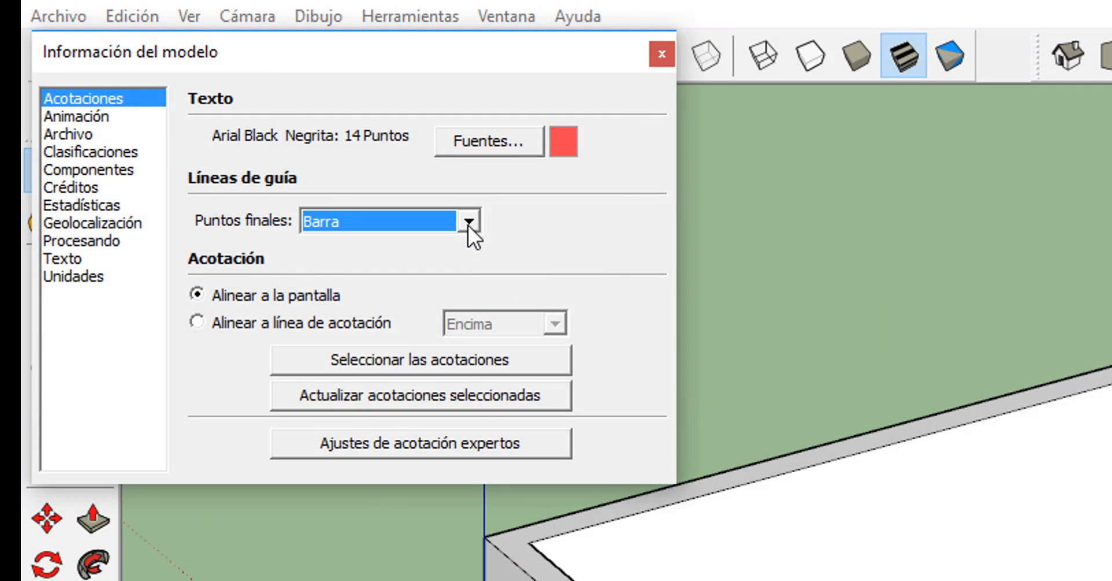
{"action": "left_click", "coordinate": [468, 221]}
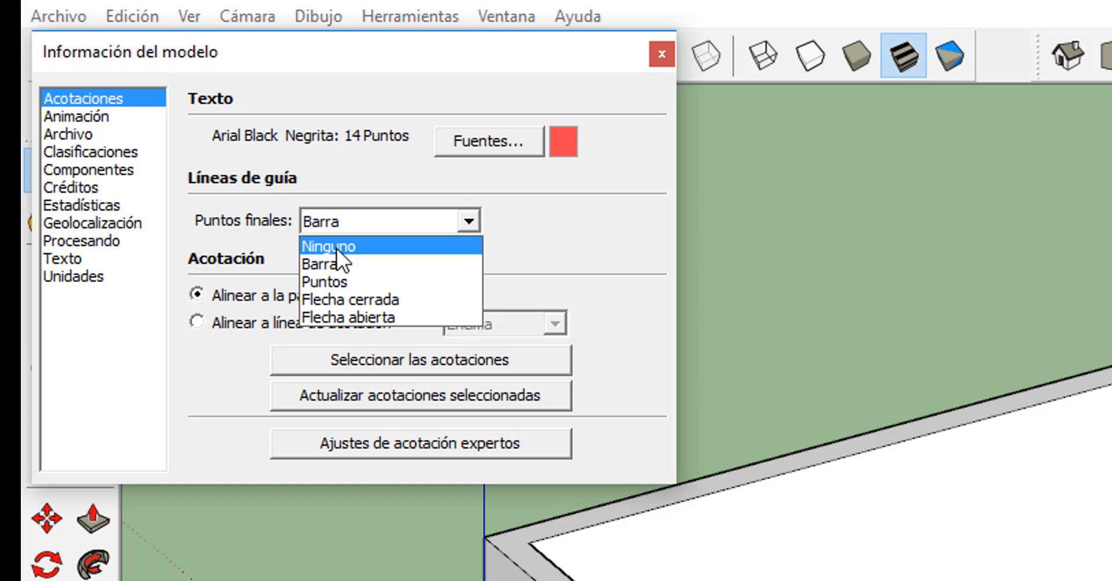
{"action": "left_click", "coordinate": [332, 264]}
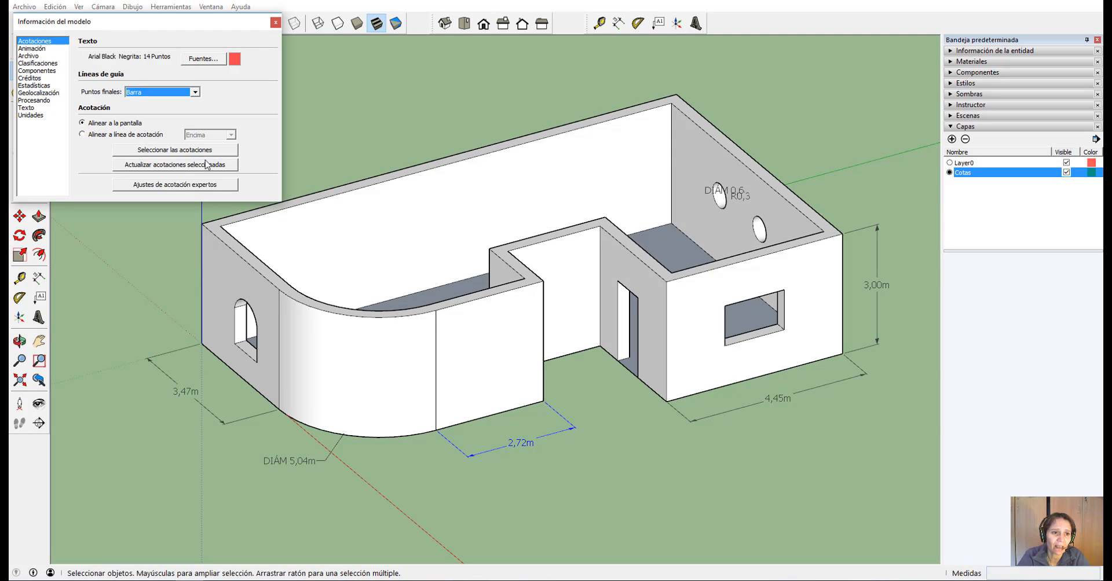
- Align the dimension text to the dimension line with the Encima option and update the selected dimension
{"action": "left_click", "coordinate": [90, 137]}
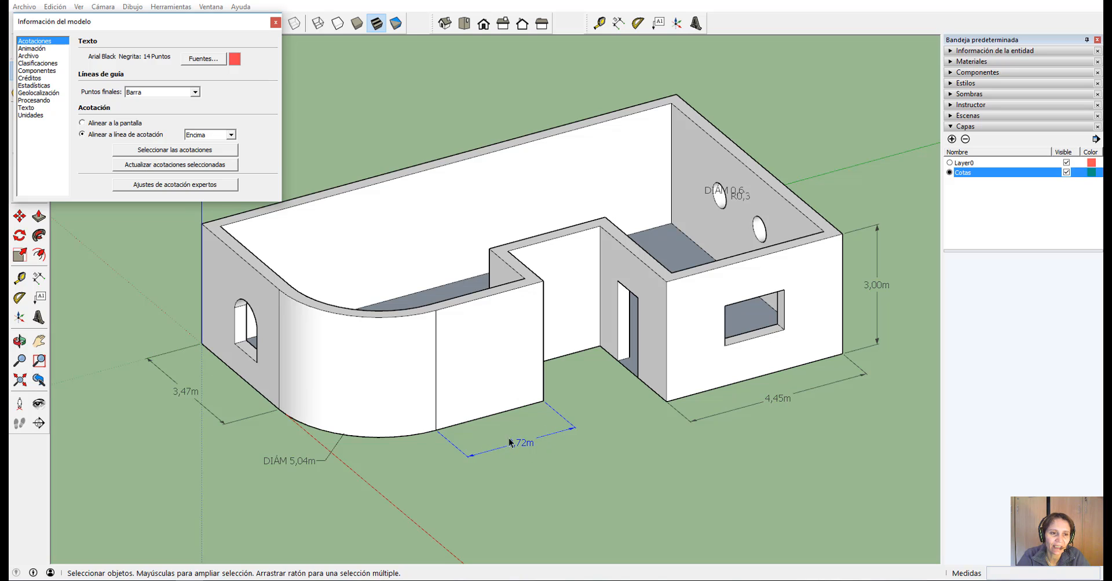
{"action": "left_click", "coordinate": [232, 135]}
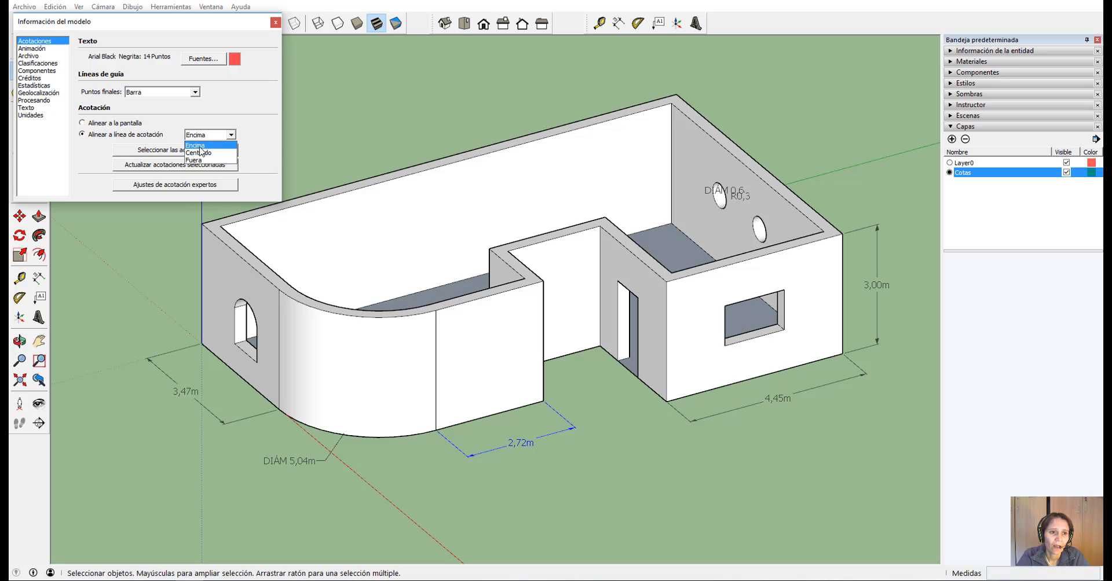
{"action": "left_click", "coordinate": [201, 146]}
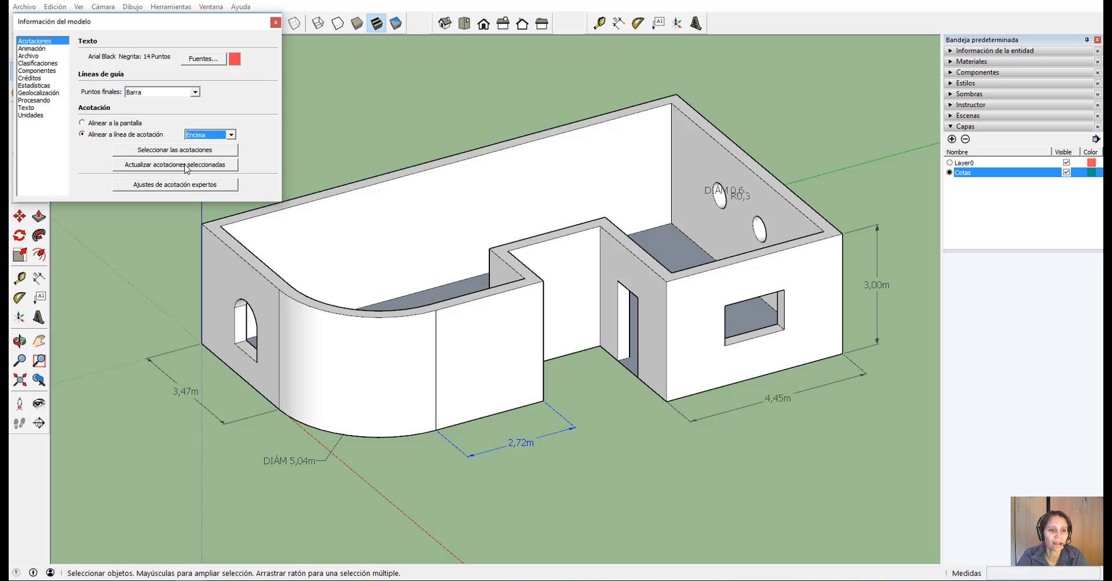
{"action": "left_click", "coordinate": [145, 166]}
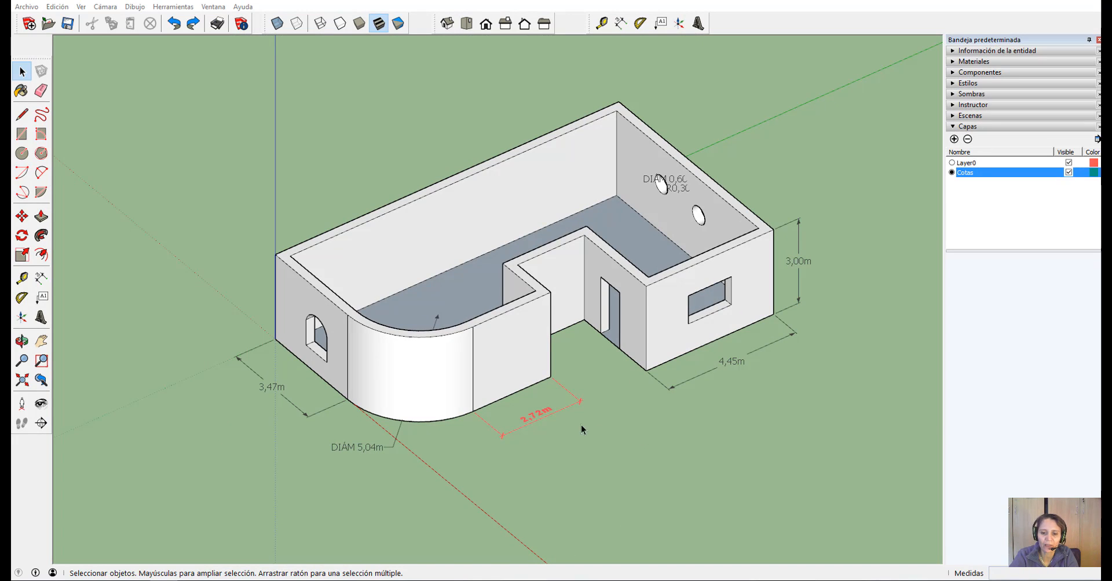
- Open the entity information of the dimension beside the curved wall and change its color to pink with the color wheel
{"action": "left_click", "coordinate": [562, 414]}
{"action": "right_click", "coordinate": [563, 415]}
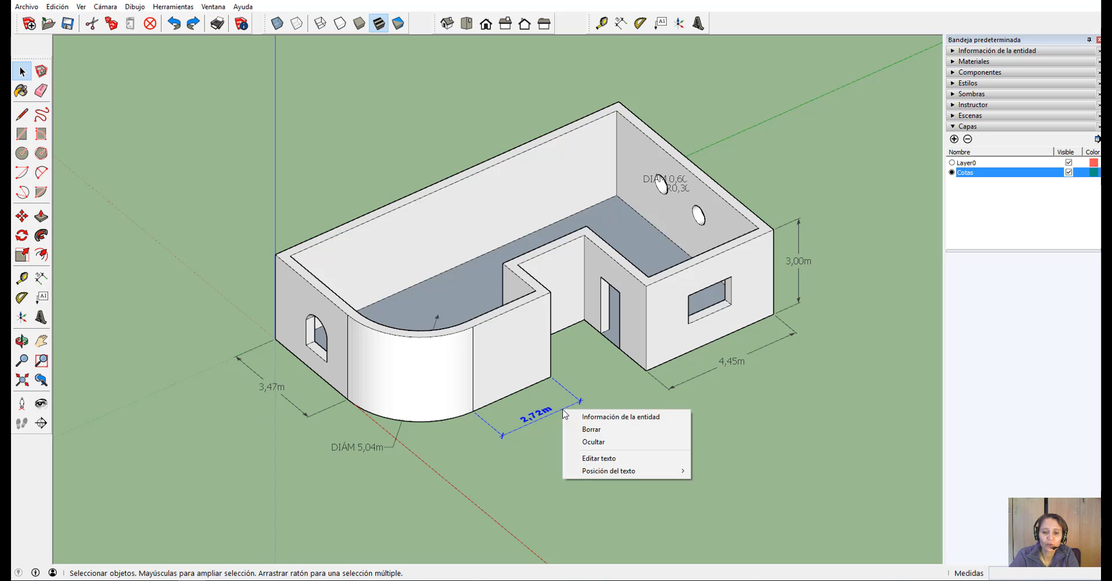
{"action": "left_click", "coordinate": [635, 424]}
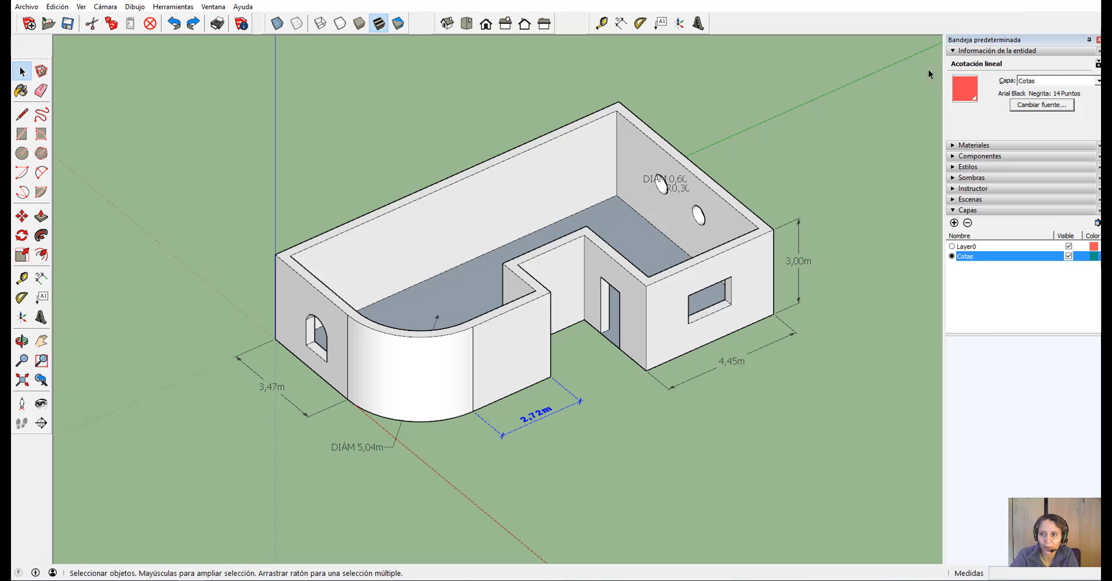
{"action": "left_click", "coordinate": [965, 90]}
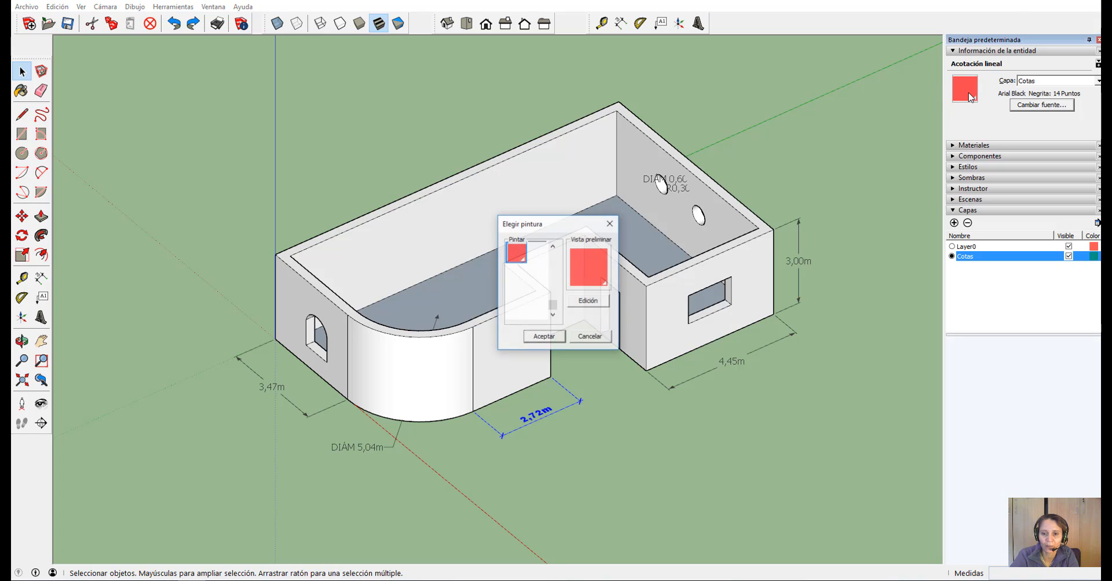
{"action": "left_click", "coordinate": [586, 300]}
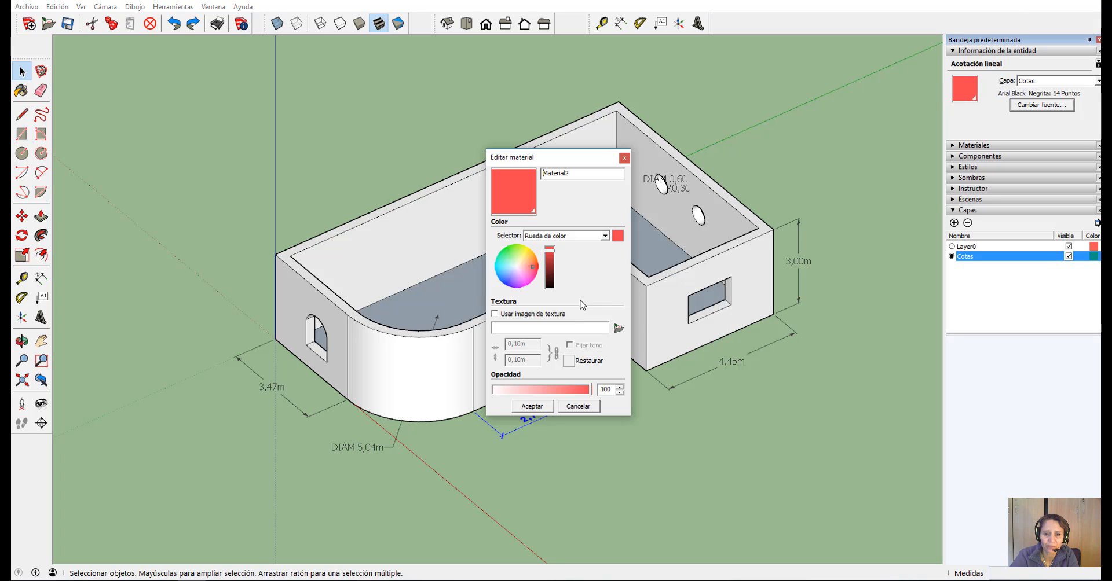
{"action": "left_click_drag", "start_coordinate": [535, 272], "coordinate": [530, 276]}
{"action": "left_click", "coordinate": [544, 406]}
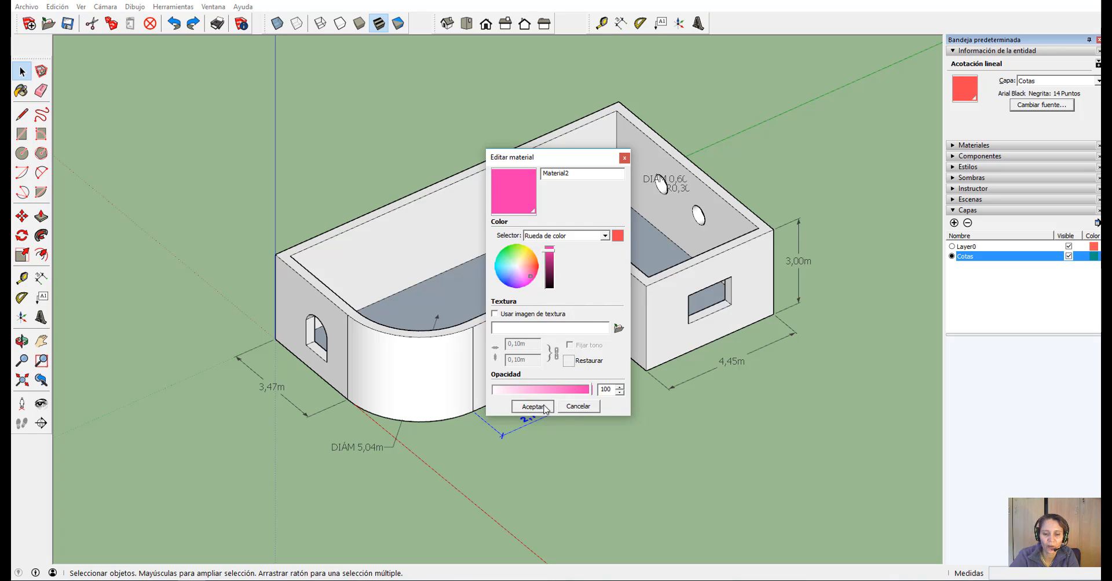
{"action": "left_click", "coordinate": [556, 346]}
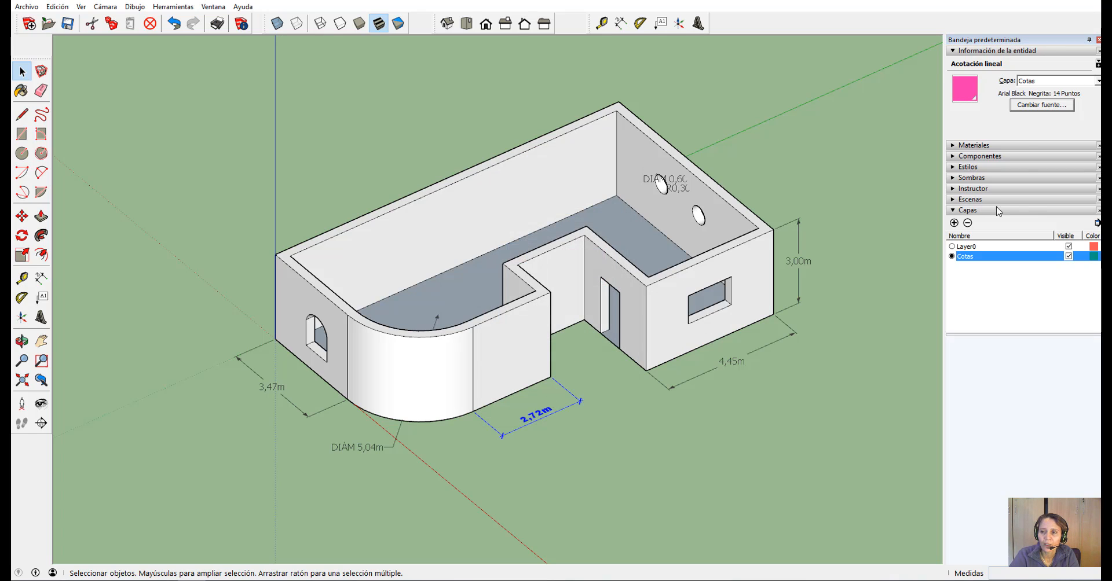
- Set that single dimension's font to Algerian, style Normal, at 11 points and deselect it
{"action": "left_click", "coordinate": [1028, 109]}
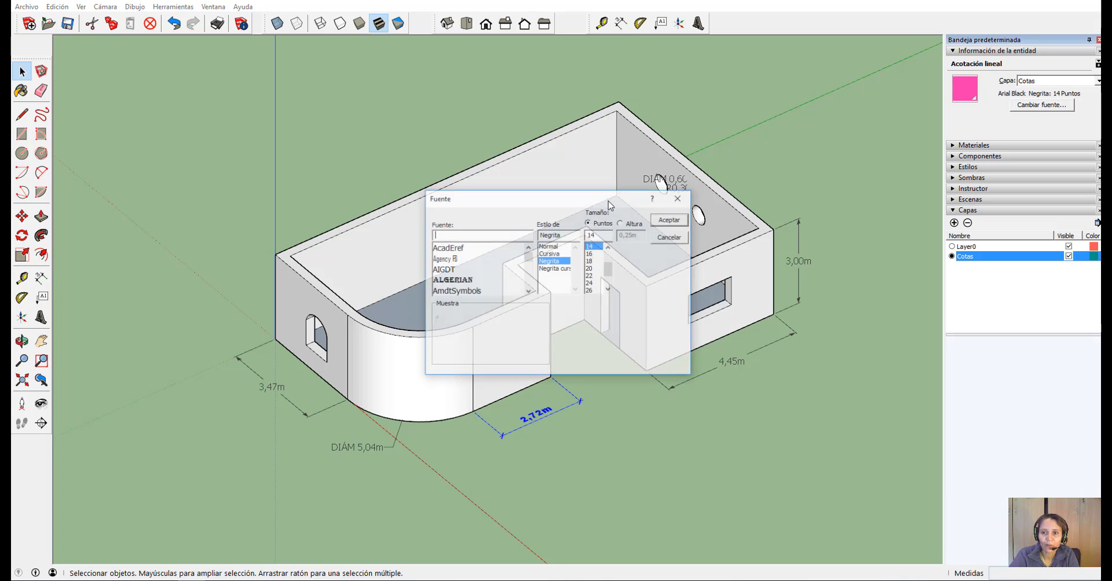
{"action": "left_click", "coordinate": [454, 270]}
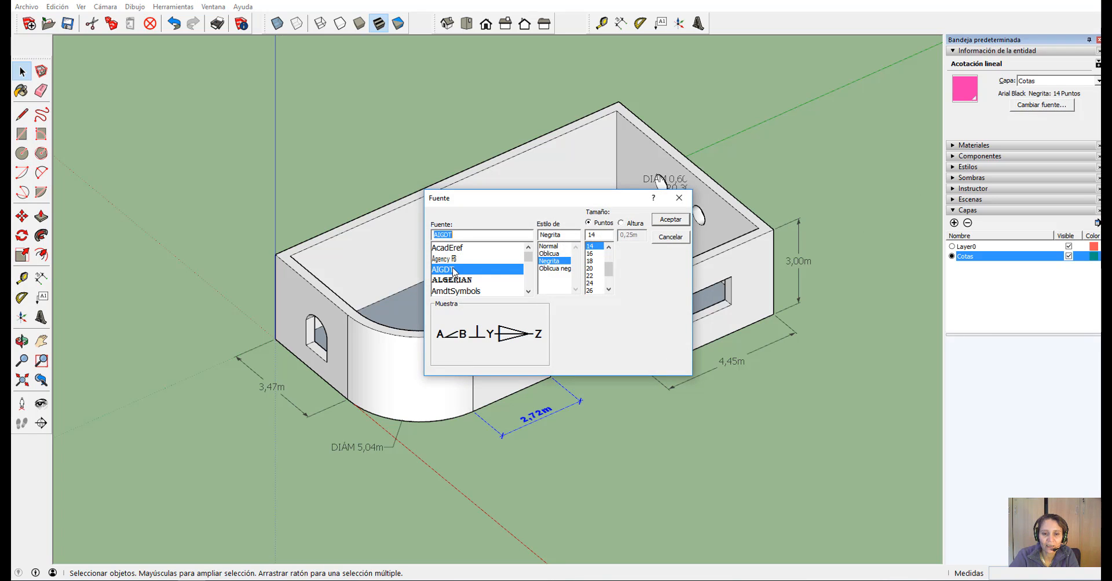
{"action": "left_click", "coordinate": [463, 281]}
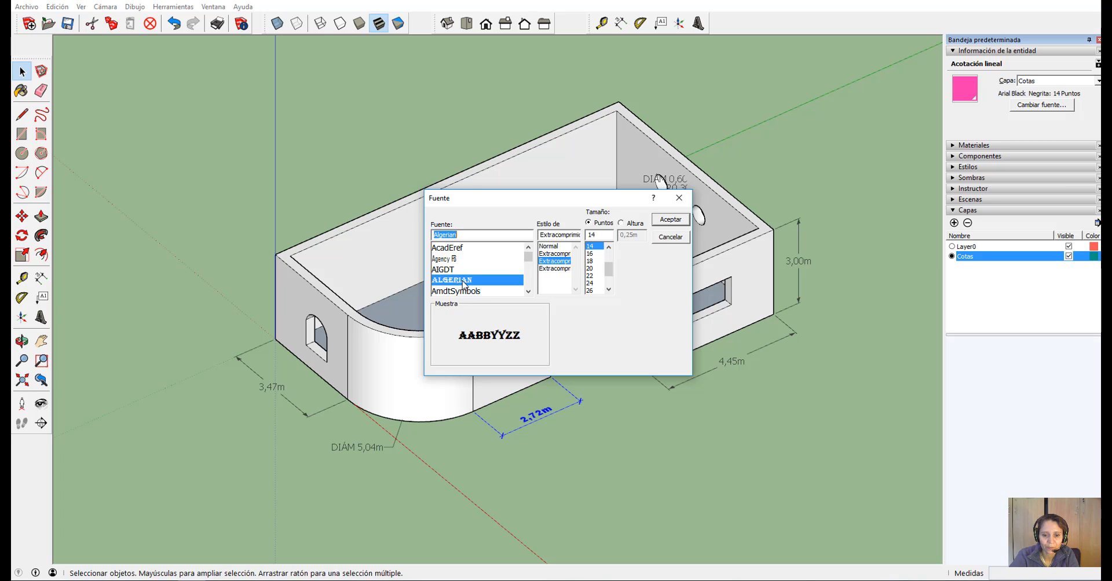
{"action": "left_click", "coordinate": [550, 246]}
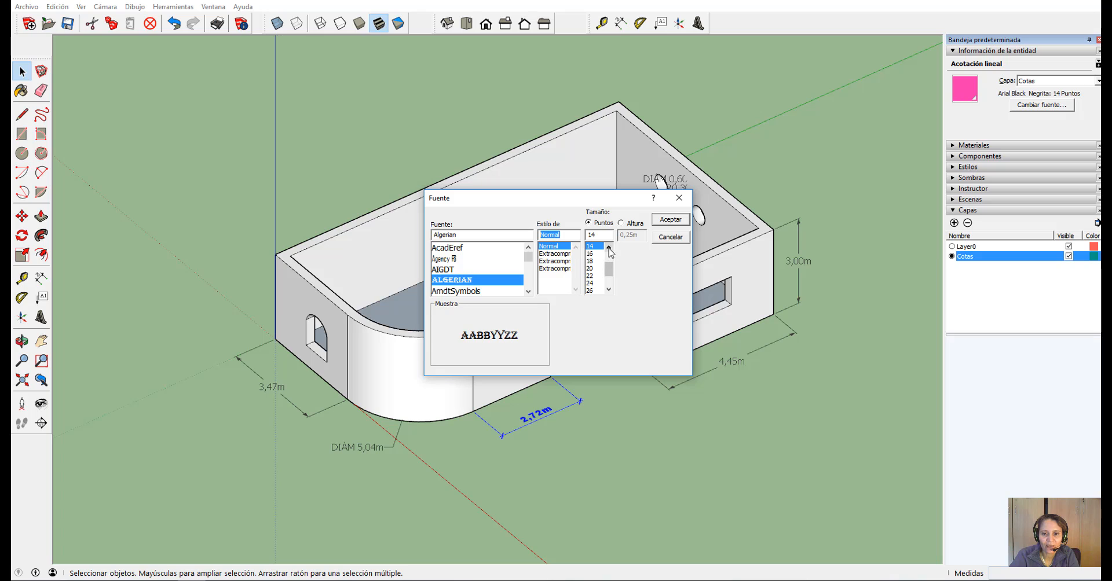
{"action": "left_click", "coordinate": [609, 247]}
{"action": "left_click", "coordinate": [608, 247]}
{"action": "left_click", "coordinate": [589, 247]}
{"action": "left_click", "coordinate": [670, 220]}
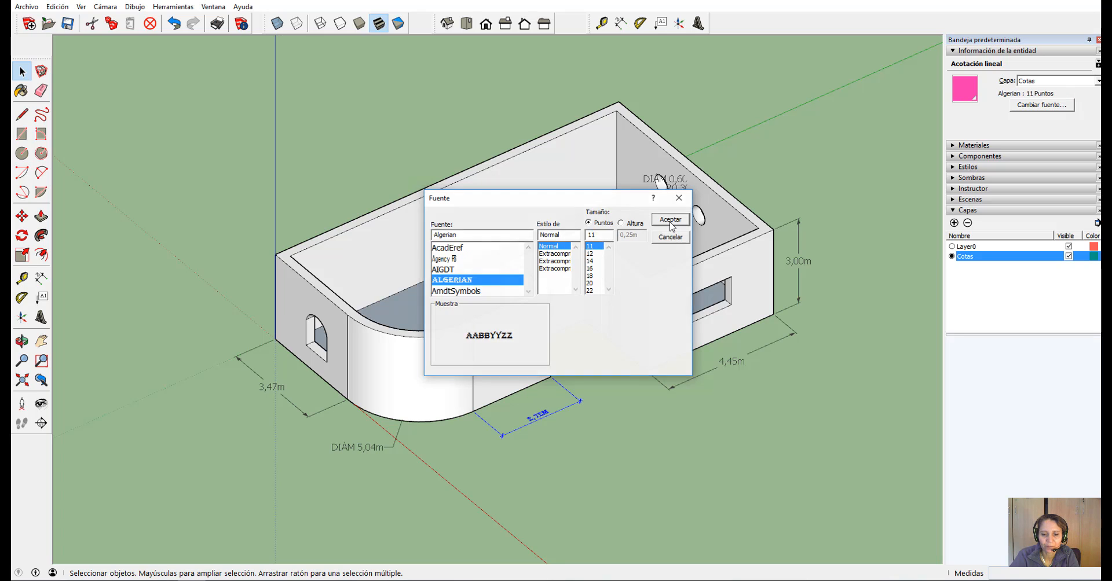
{"action": "left_click", "coordinate": [547, 424]}
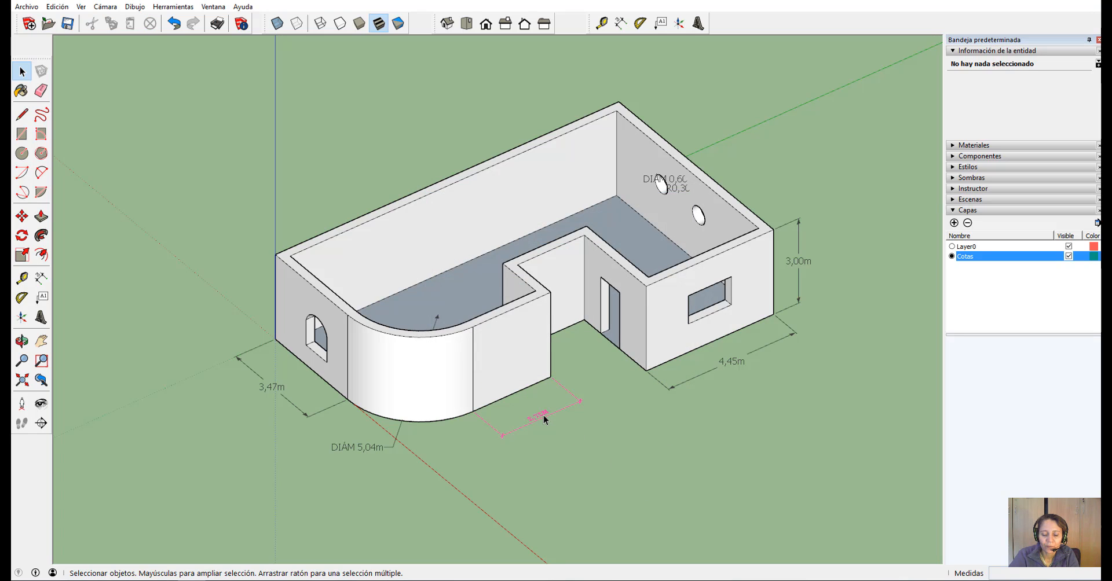
- Try the dimension's text position at Al principio de la parte exterior and at Al final de la parte exterior
{"action": "right_click", "coordinate": [545, 418]}
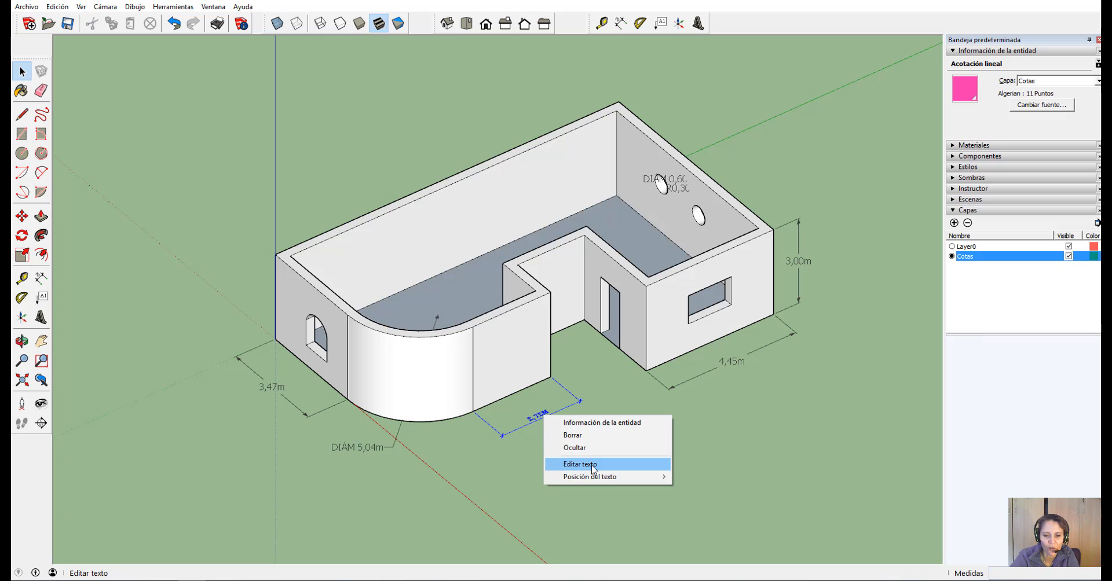
{"action": "mouse_move", "coordinate": [589, 477]}
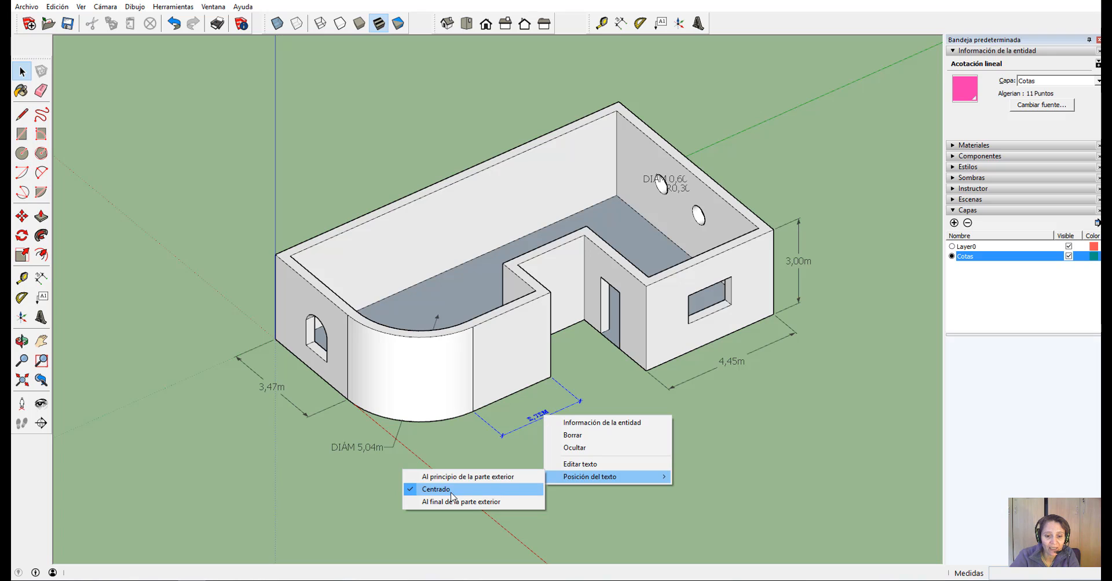
{"action": "left_click", "coordinate": [482, 482]}
{"action": "right_click", "coordinate": [503, 435]}
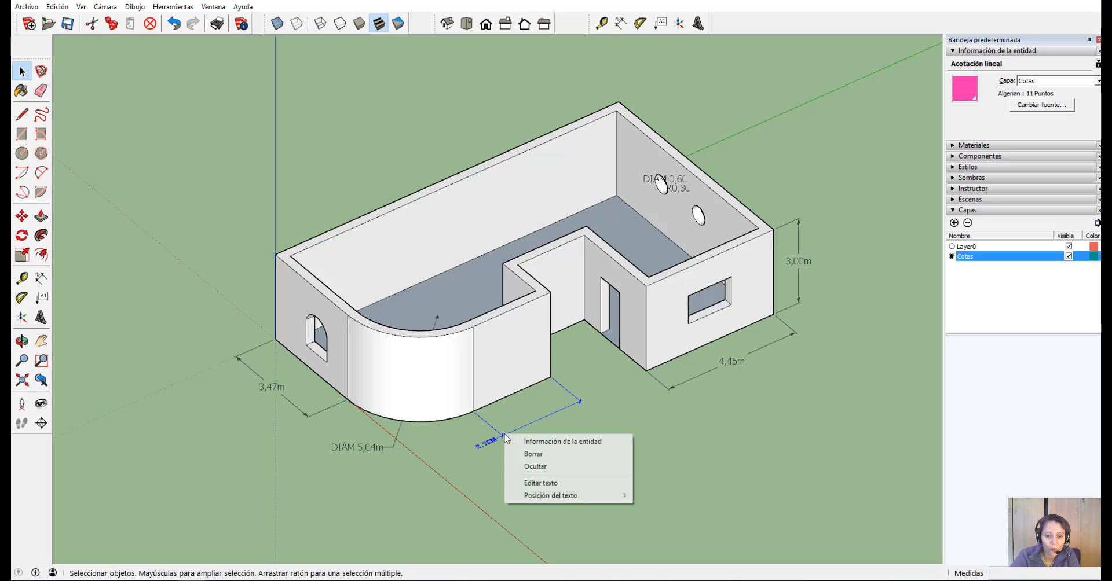
{"action": "mouse_move", "coordinate": [573, 496]}
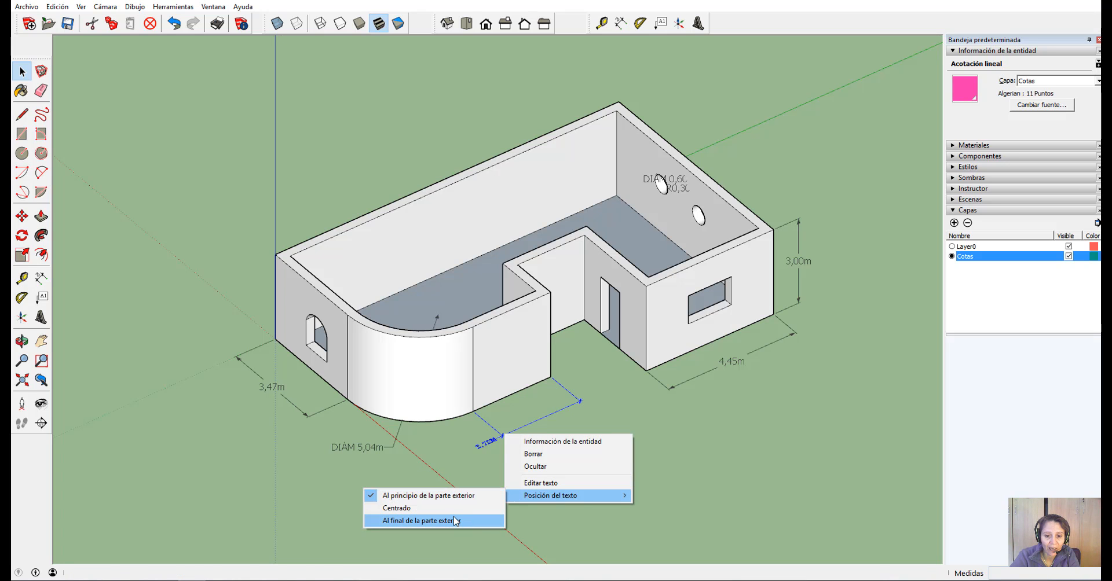
{"action": "left_click", "coordinate": [483, 521]}
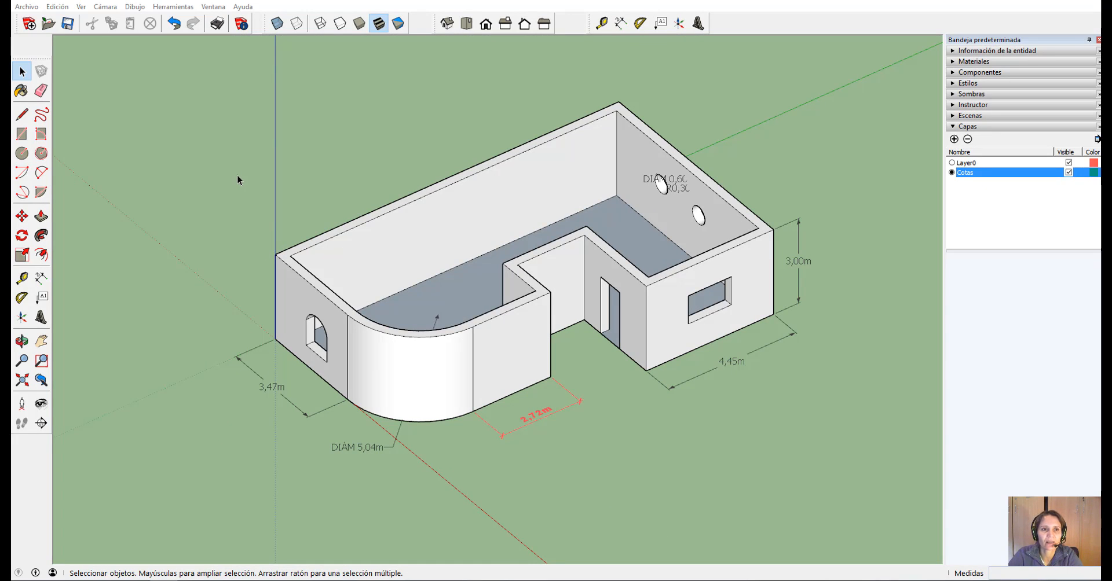
- Select all the model's dimensions and update them with the Algerian font, style Normal, at 16 points
{"action": "left_click", "coordinate": [241, 23]}
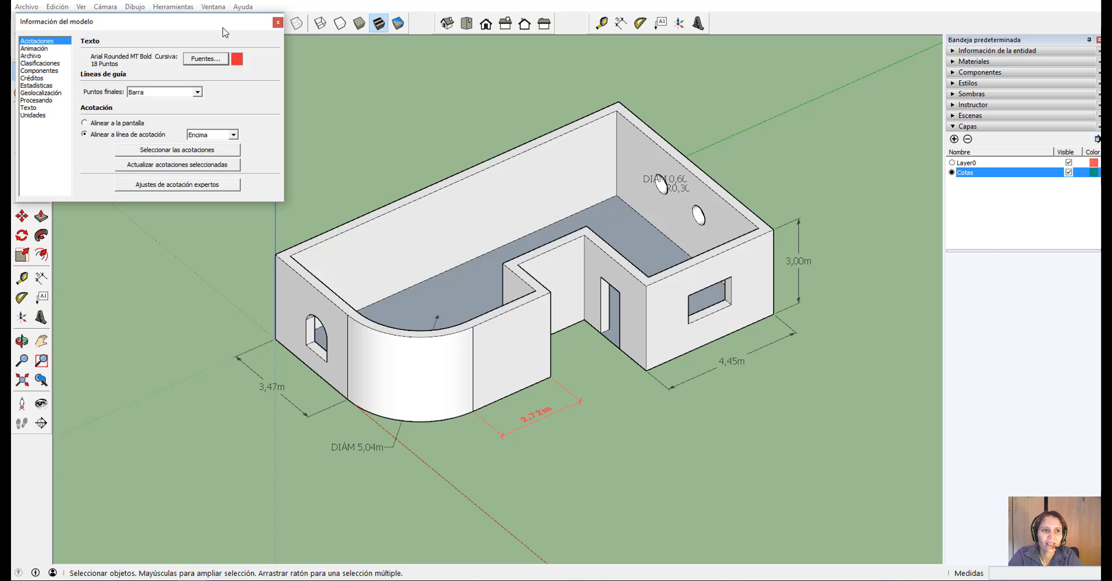
{"action": "left_click", "coordinate": [185, 151]}
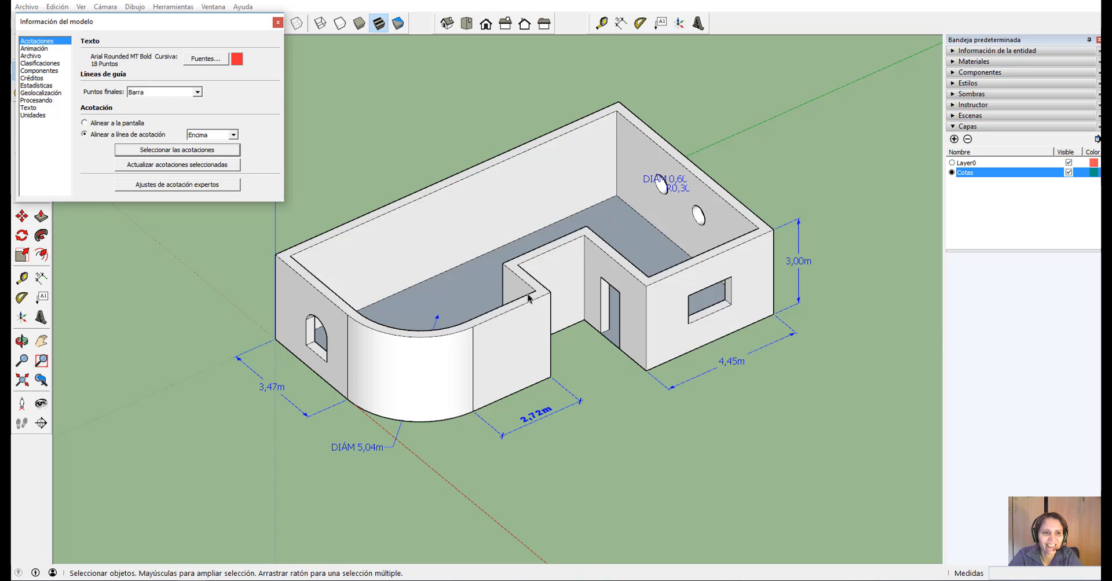
{"action": "left_click", "coordinate": [220, 60]}
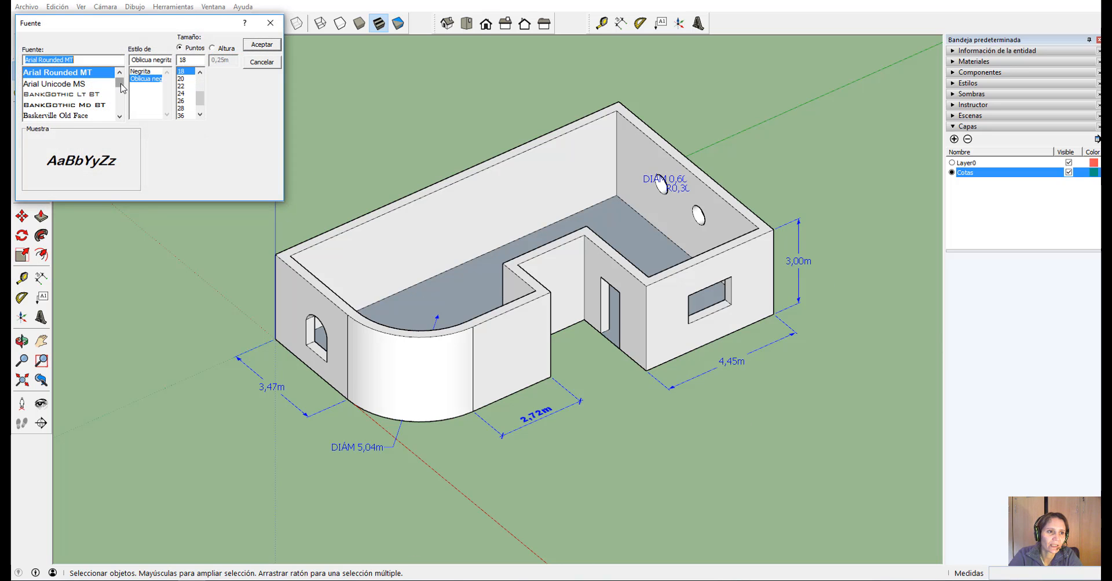
{"action": "scroll", "coordinate": [119, 84], "scroll_direction": "up", "scroll_amount": 3}
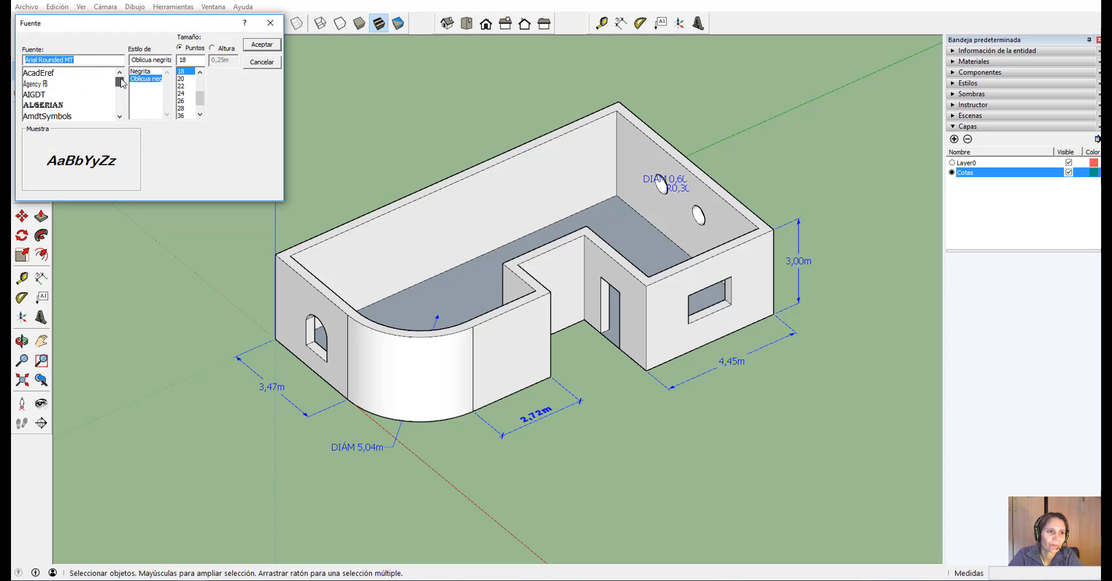
{"action": "left_click", "coordinate": [66, 105]}
{"action": "left_click", "coordinate": [155, 72]}
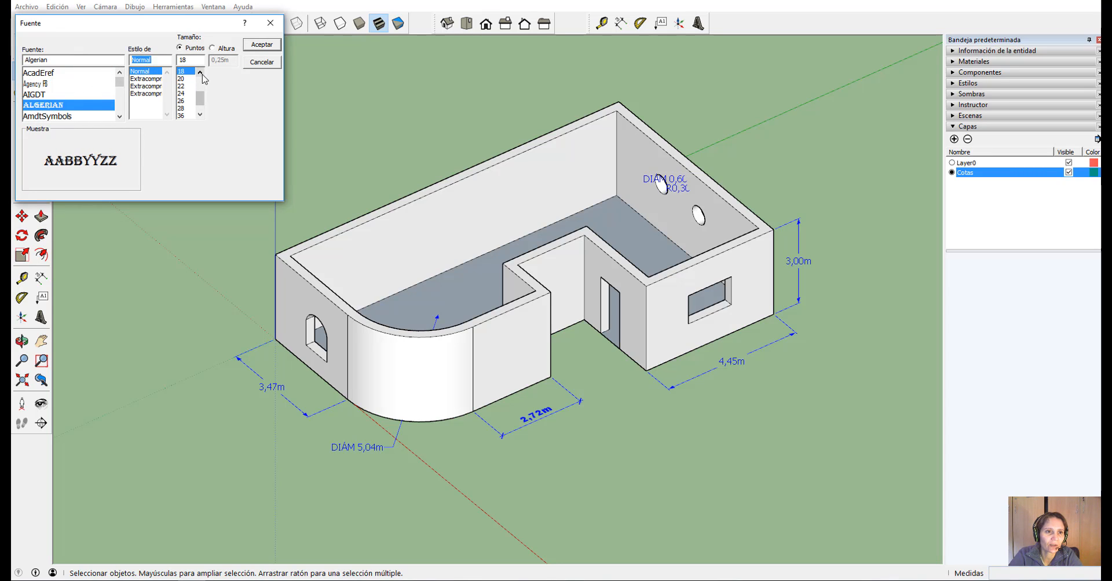
{"action": "left_click", "coordinate": [201, 73]}
{"action": "left_click", "coordinate": [201, 72]}
{"action": "left_click", "coordinate": [185, 79]}
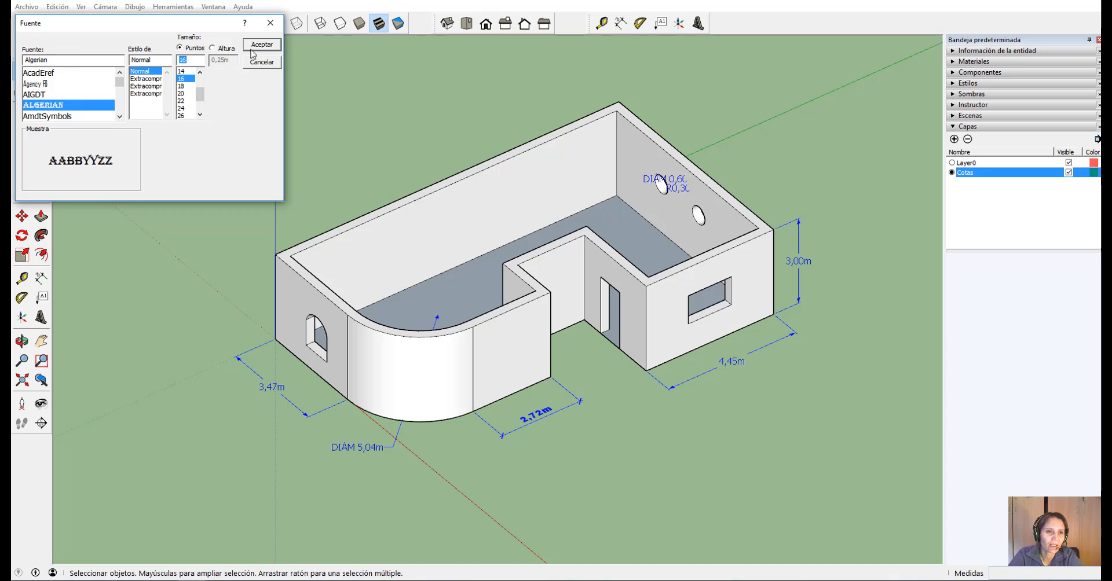
{"action": "left_click", "coordinate": [273, 44]}
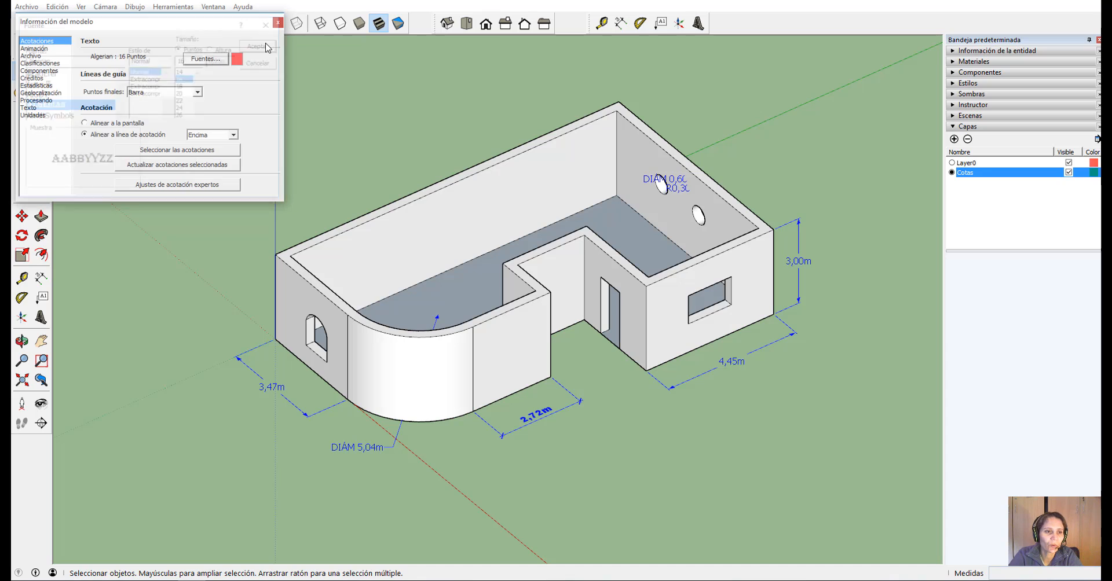
{"action": "left_click", "coordinate": [165, 166]}
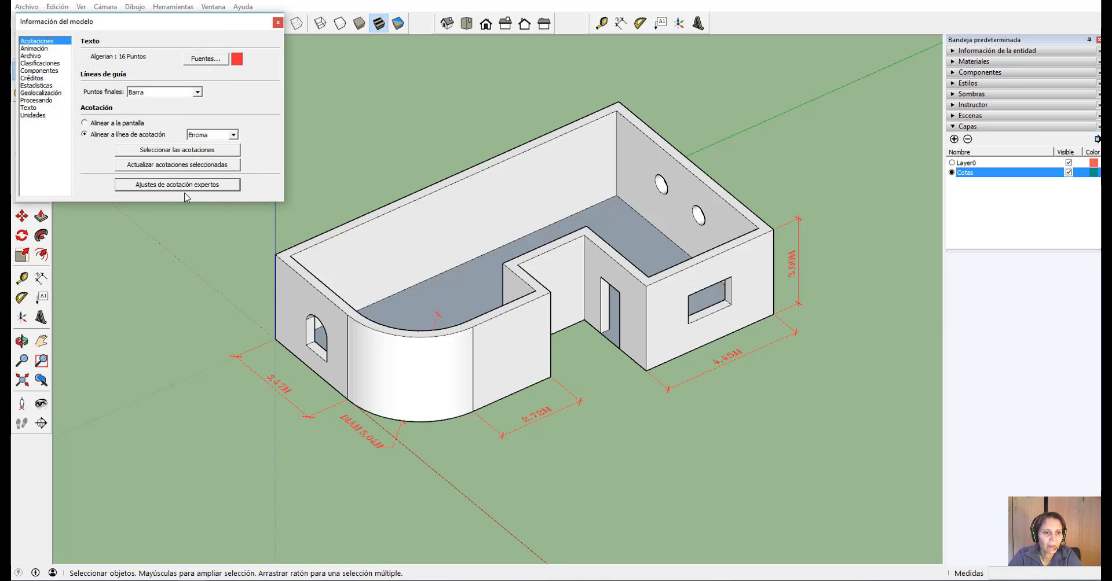
- Turn off the radius/diameter prefix in the expert dimension settings
{"action": "left_click", "coordinate": [183, 186]}
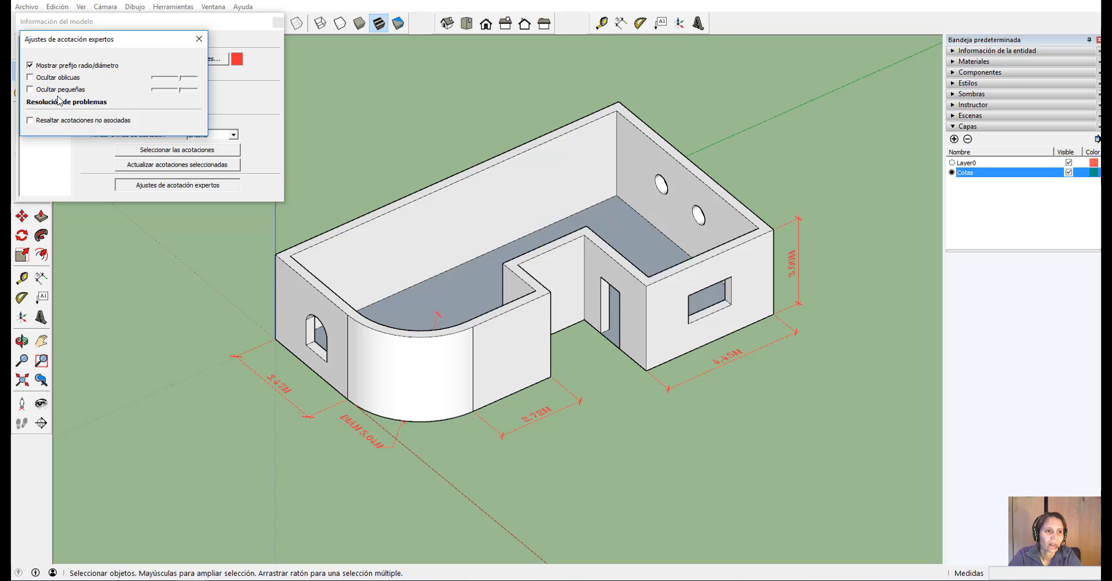
{"action": "left_click", "coordinate": [30, 66]}
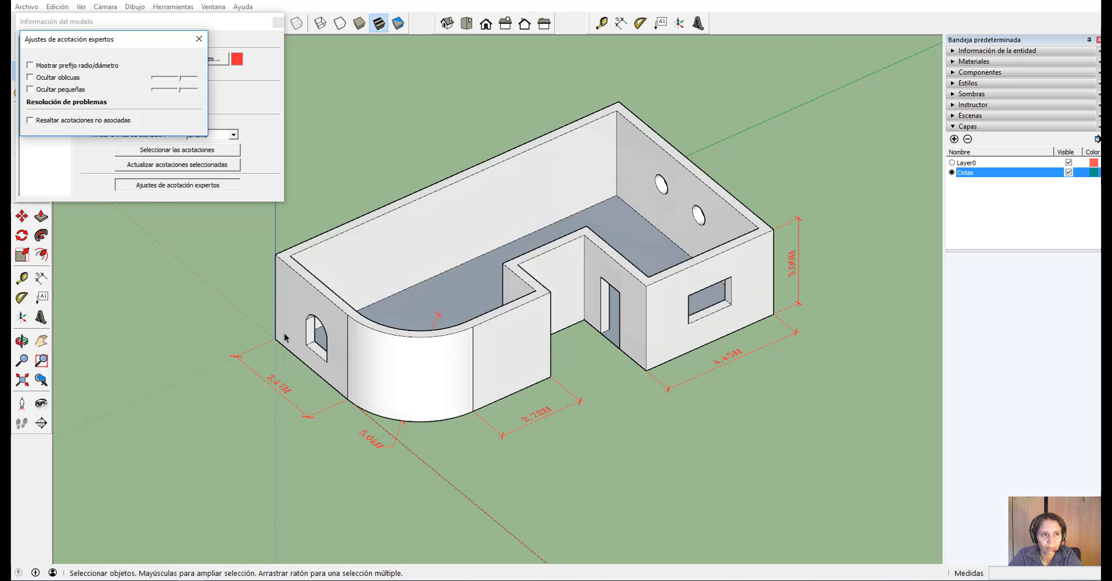
- Try the Ocultar oblicuas option while orbiting the model and turn it off again
{"action": "middle_click_drag", "start_coordinate": [285, 336], "coordinate": [44, 84]}
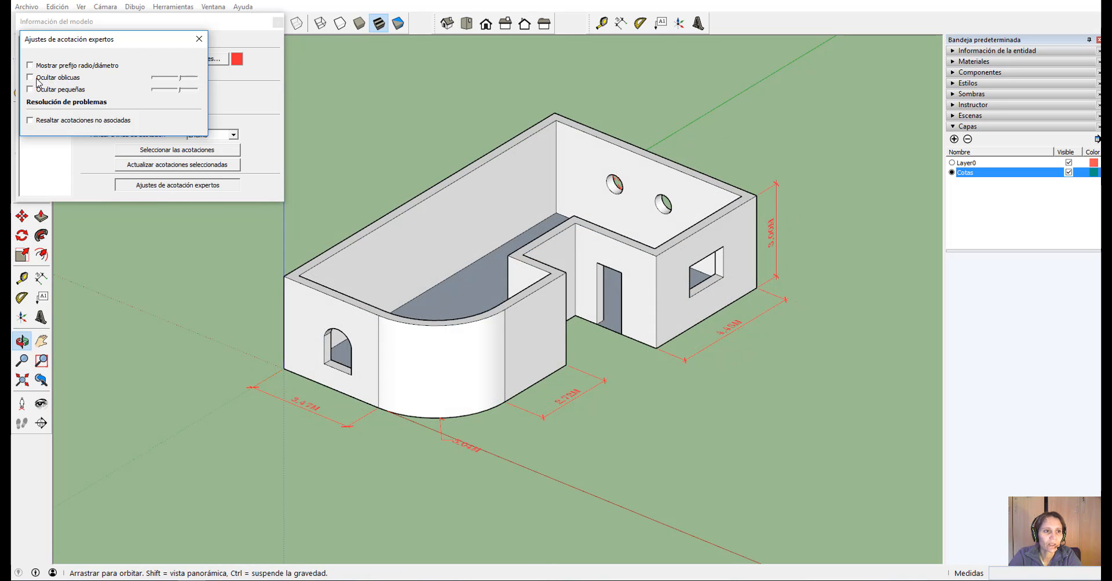
{"action": "left_click", "coordinate": [31, 77]}
{"action": "left_click_drag", "start_coordinate": [668, 425], "coordinate": [666, 389]}
{"action": "left_click", "coordinate": [30, 77]}
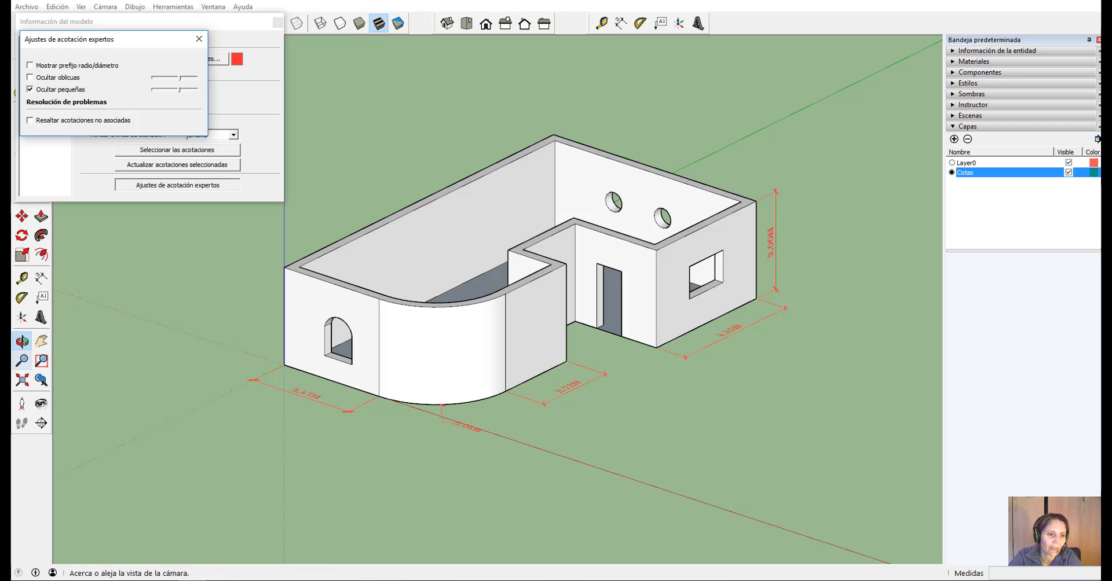
- Zoom the model out and in to test how the Ocultar pequeñas option treats the dimensions
{"action": "left_click", "coordinate": [22, 361]}
{"action": "left_click_drag", "start_coordinate": [524, 243], "coordinate": [568, 394]}
{"action": "left_click_drag", "start_coordinate": [546, 228], "coordinate": [629, 505]}
{"action": "left_click_drag", "start_coordinate": [547, 276], "coordinate": [540, 74]}
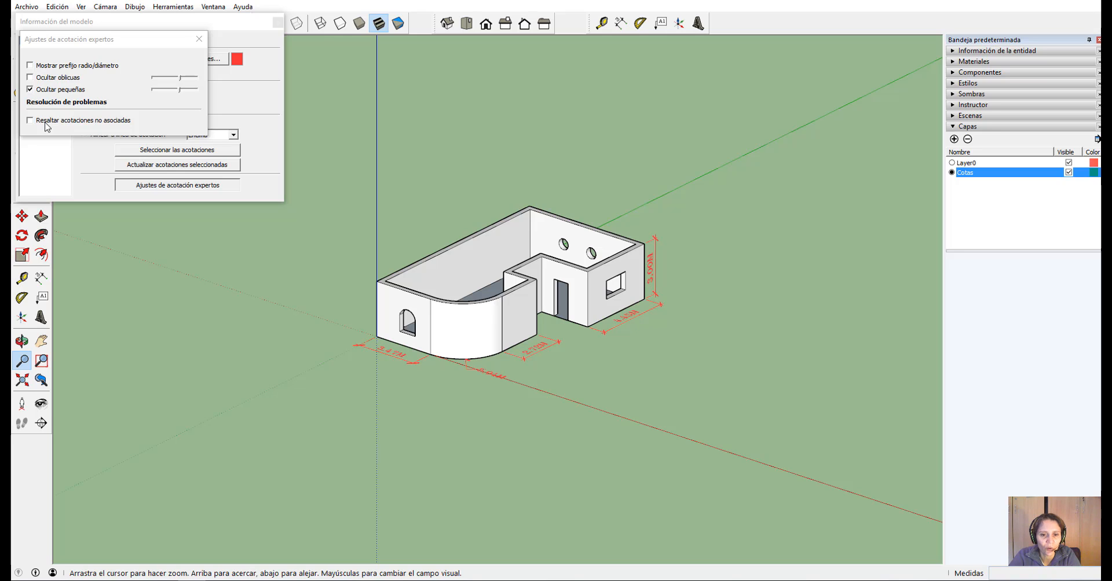
{"action": "key", "text": "space"}
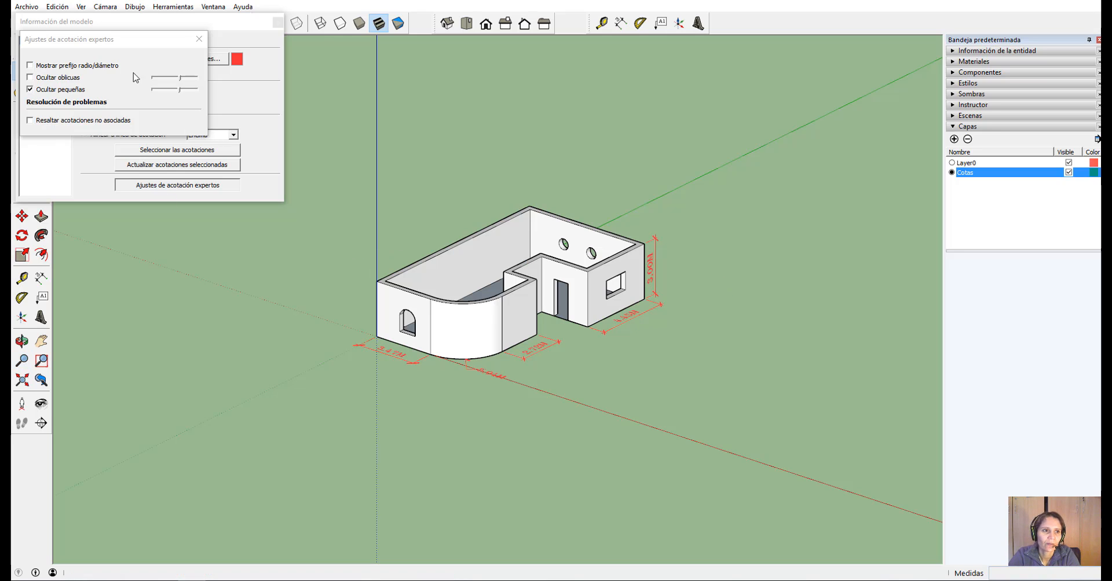
- Close the dimension settings and raise the walls' top face with Push/Pull by about 0,63 m and another 0,70 m
{"action": "left_click", "coordinate": [278, 22]}
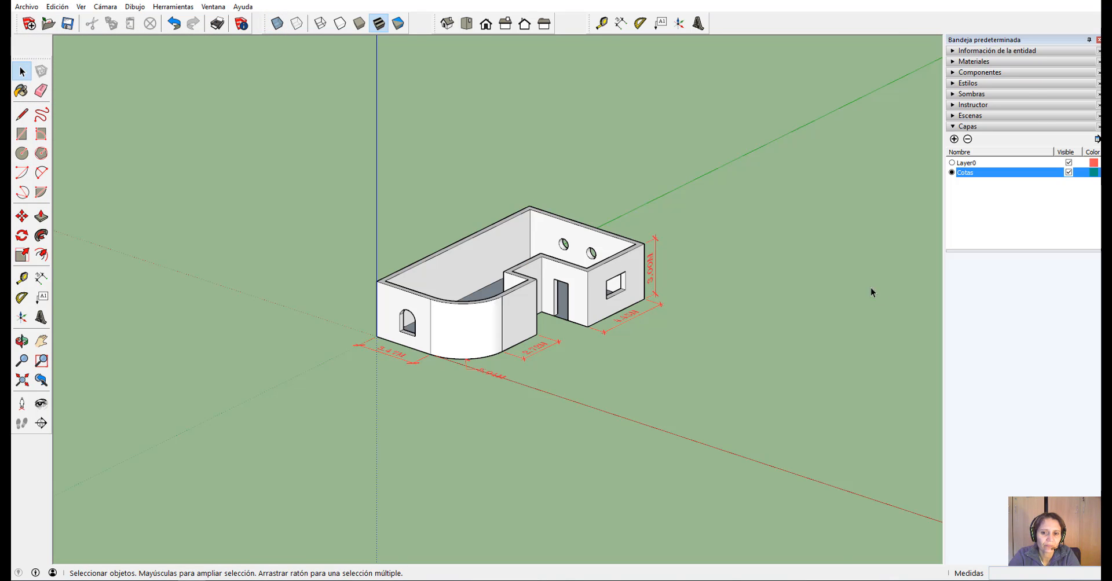
{"action": "scroll", "coordinate": [742, 272], "scroll_direction": "up", "scroll_amount": 1}
{"action": "scroll", "coordinate": [741, 273], "scroll_direction": "up", "scroll_amount": 1}
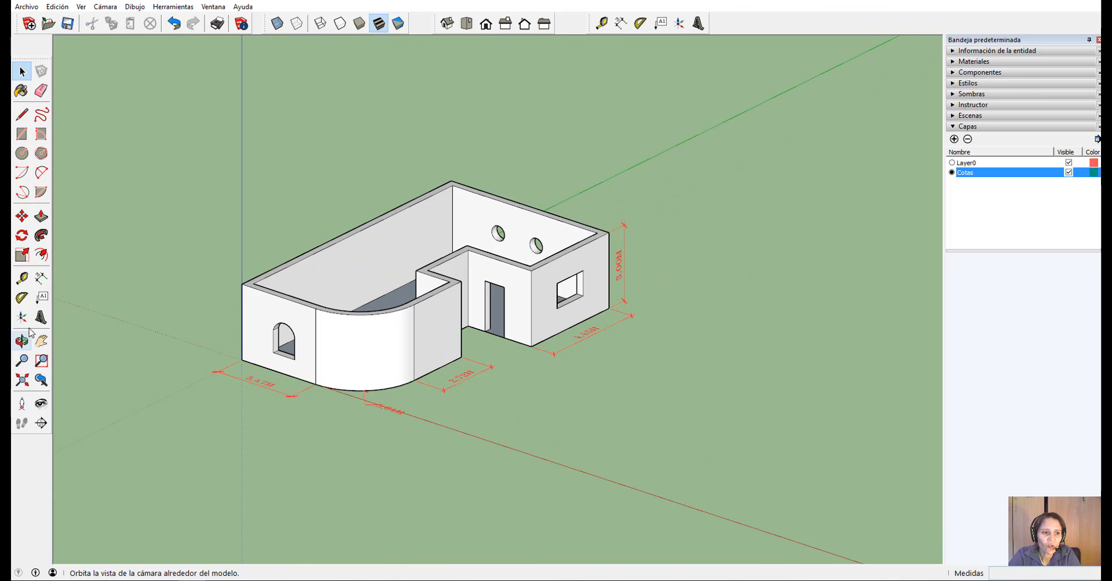
{"action": "left_click", "coordinate": [41, 216]}
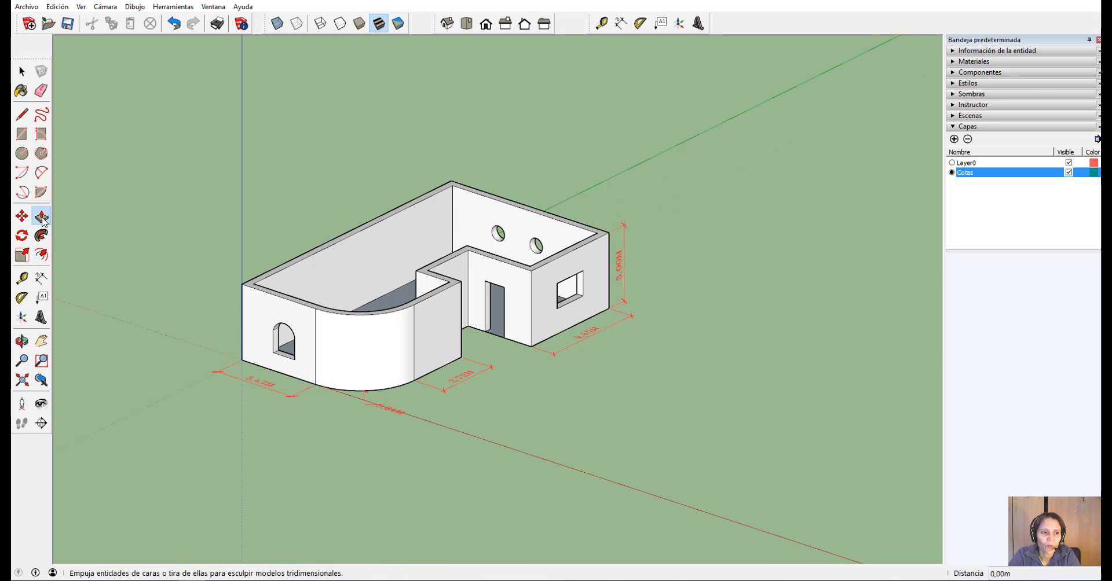
{"action": "left_click", "coordinate": [603, 238]}
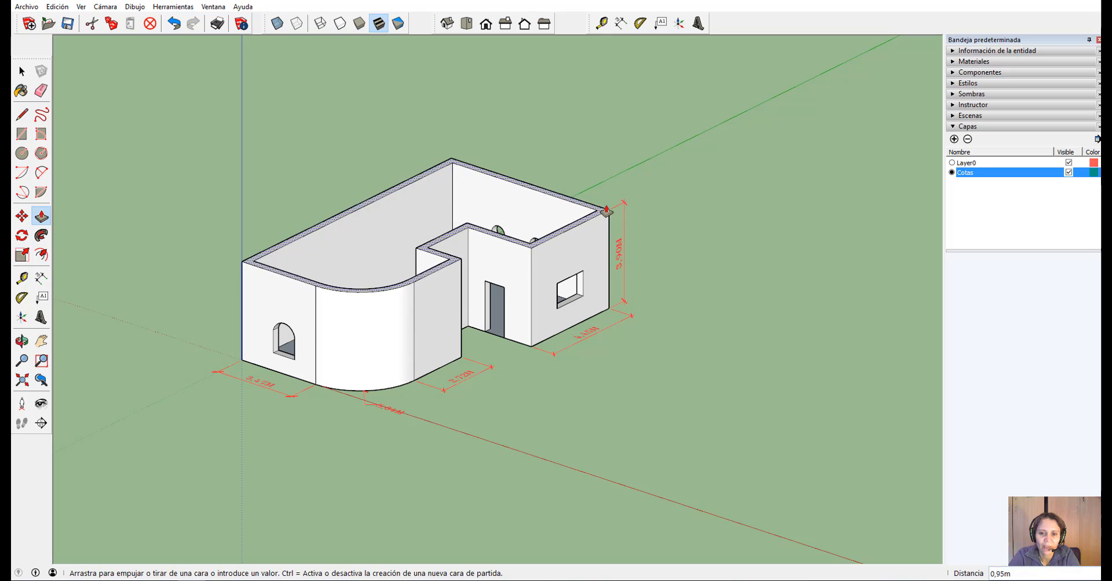
{"action": "left_click", "coordinate": [649, 267]}
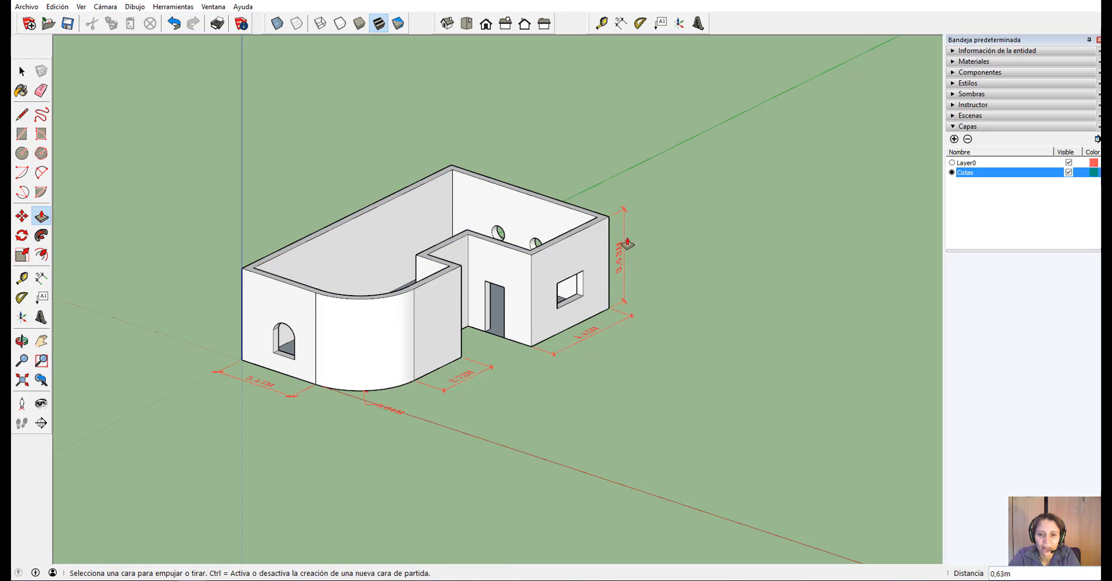
{"action": "left_click", "coordinate": [605, 214]}
{"action": "left_click", "coordinate": [618, 219]}
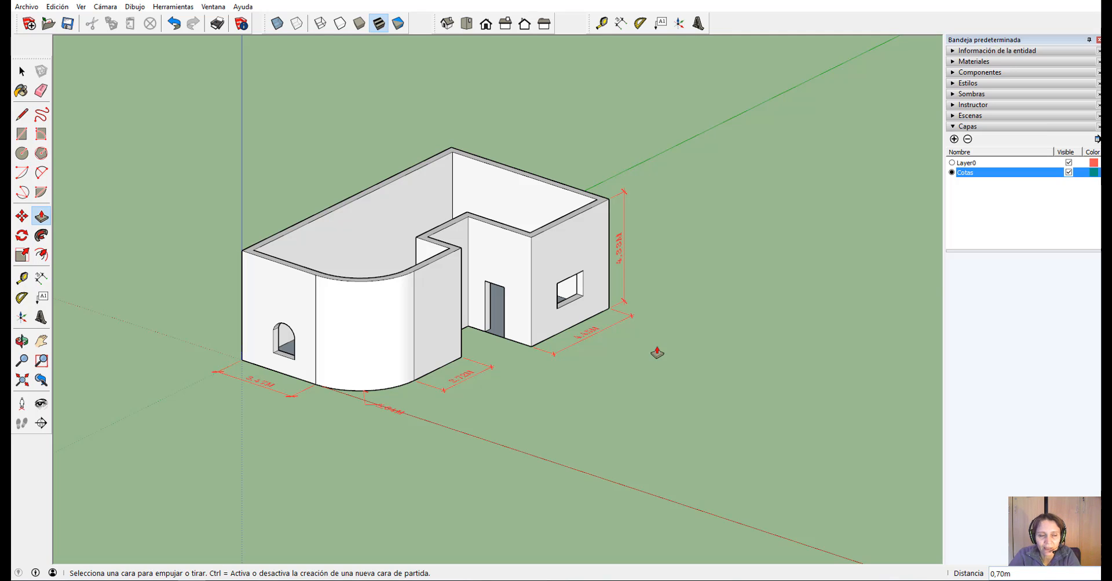
- Replace the text of the vertical wall-height dimension with 5,50
{"action": "left_click", "coordinate": [22, 71]}
{"action": "left_click", "coordinate": [621, 255]}
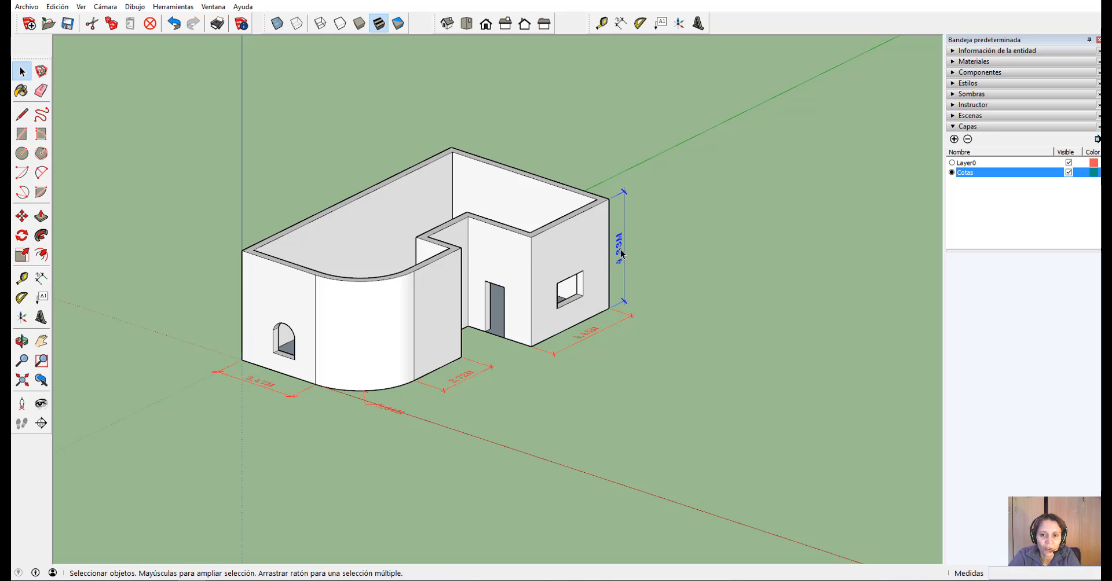
{"action": "right_click", "coordinate": [621, 253]}
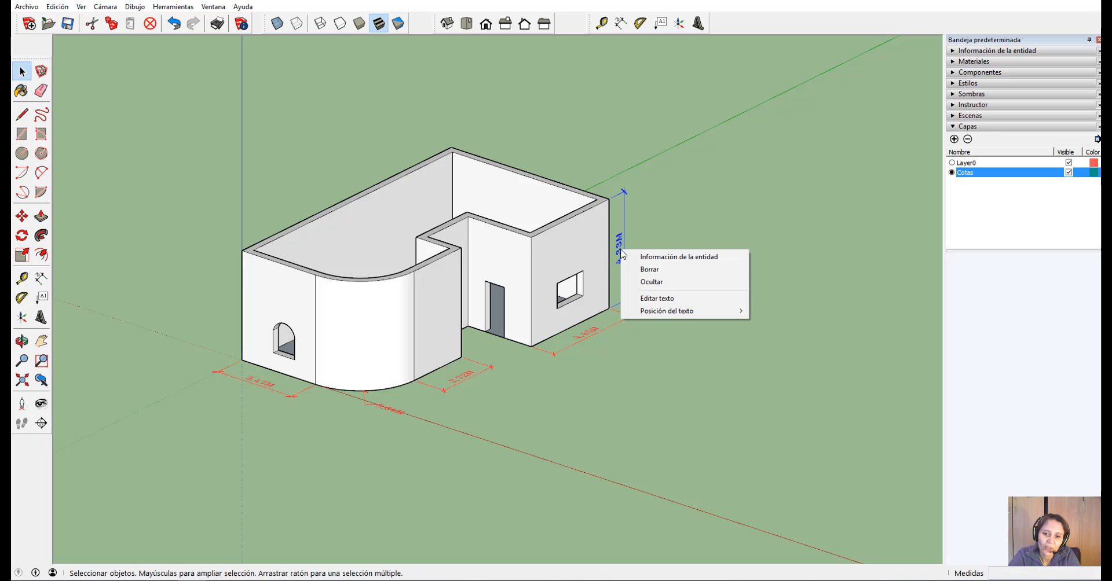
{"action": "left_click", "coordinate": [666, 299]}
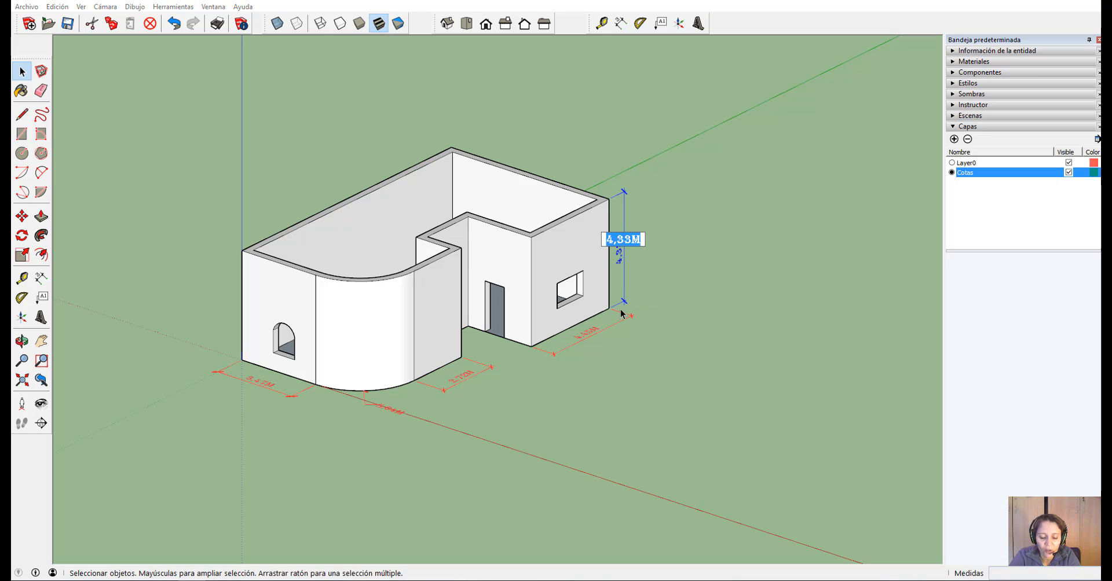
{"action": "type", "text": "5"}
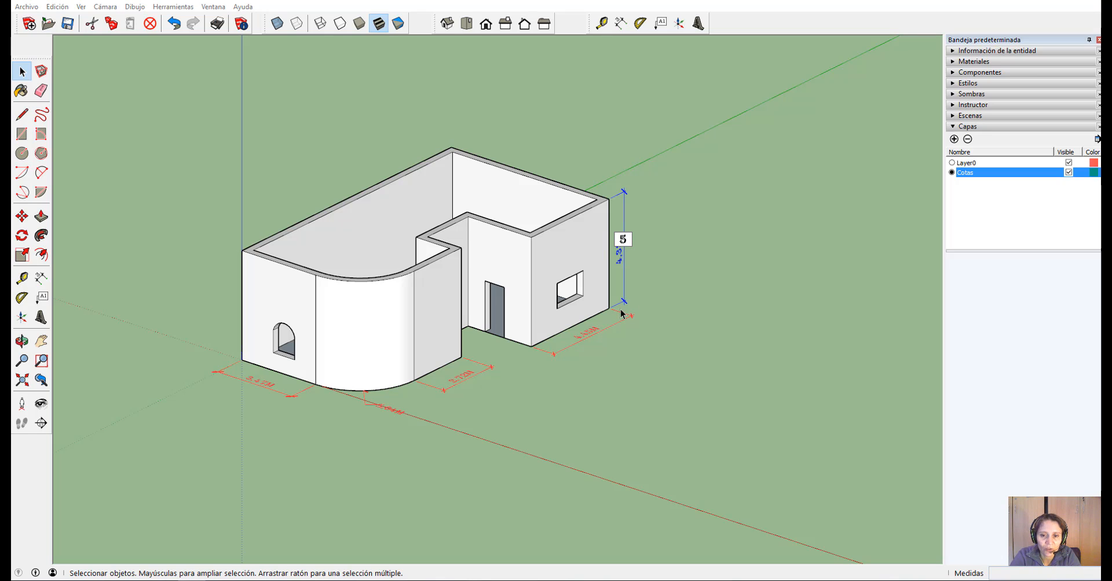
{"action": "type", "text": ",50"}
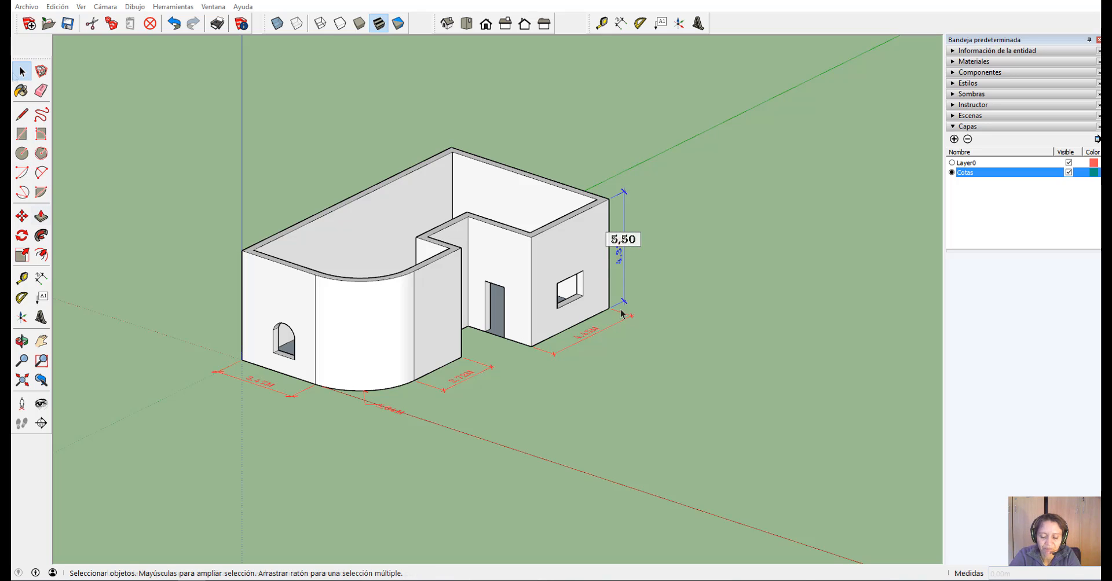
{"action": "left_click", "coordinate": [690, 348]}
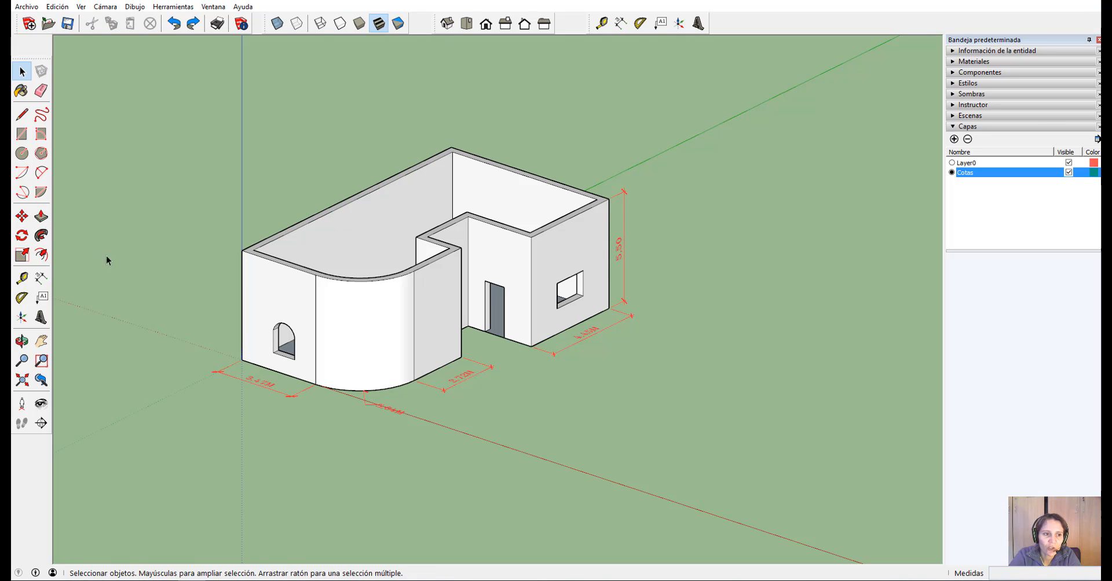
- Lower the walls' top face by about 0,38 m with Push/Pull
{"action": "left_click", "coordinate": [41, 216]}
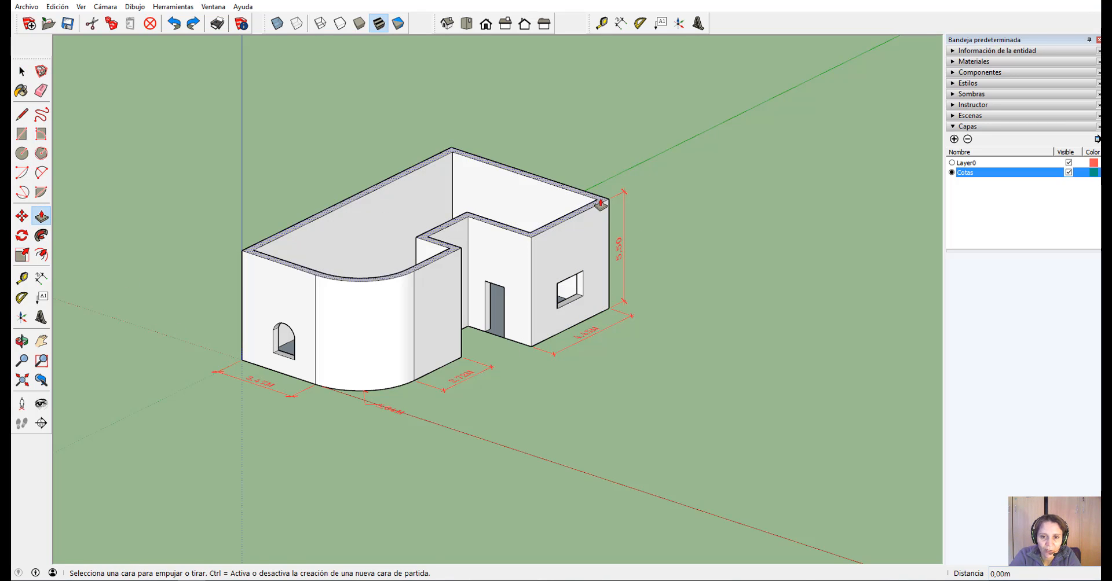
{"action": "left_click", "coordinate": [601, 203]}
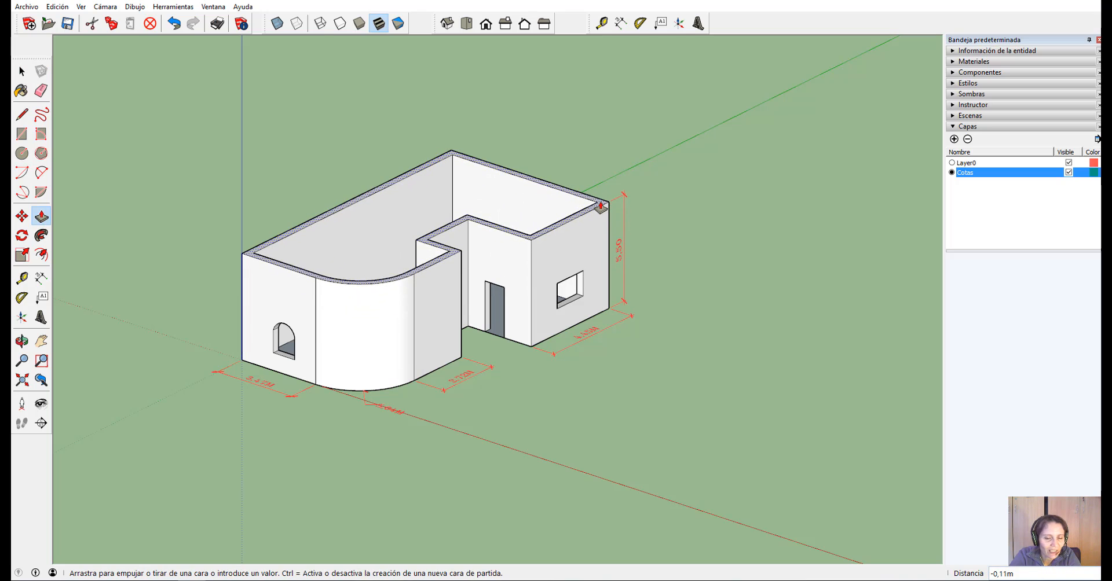
{"action": "left_click", "coordinate": [602, 211]}
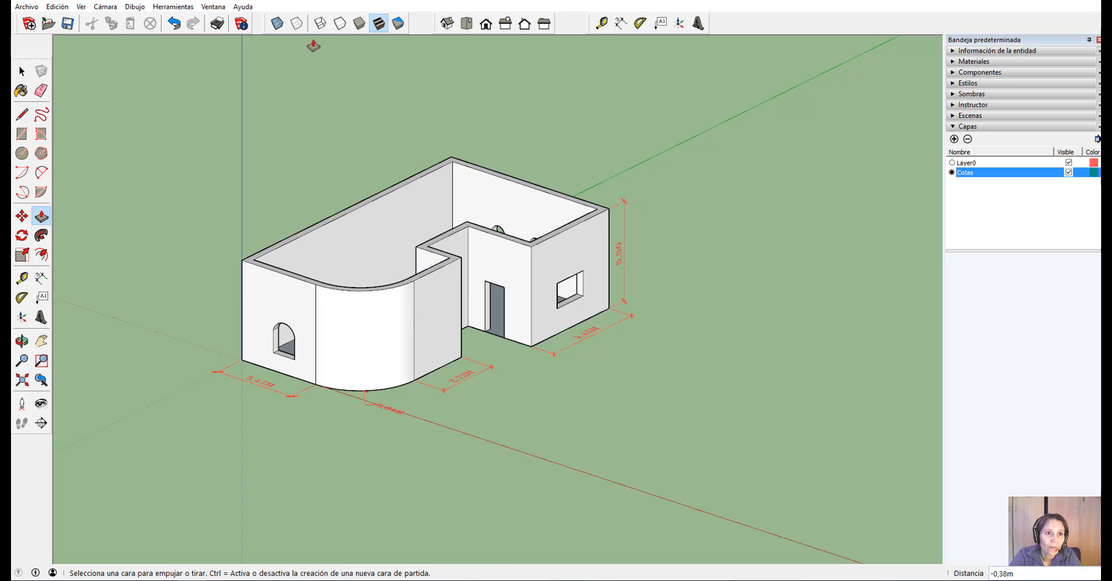
- Enable Resaltar acotaciones no asociadas in the expert dimension settings and set its highlight color to light green
{"action": "left_click", "coordinate": [242, 23]}
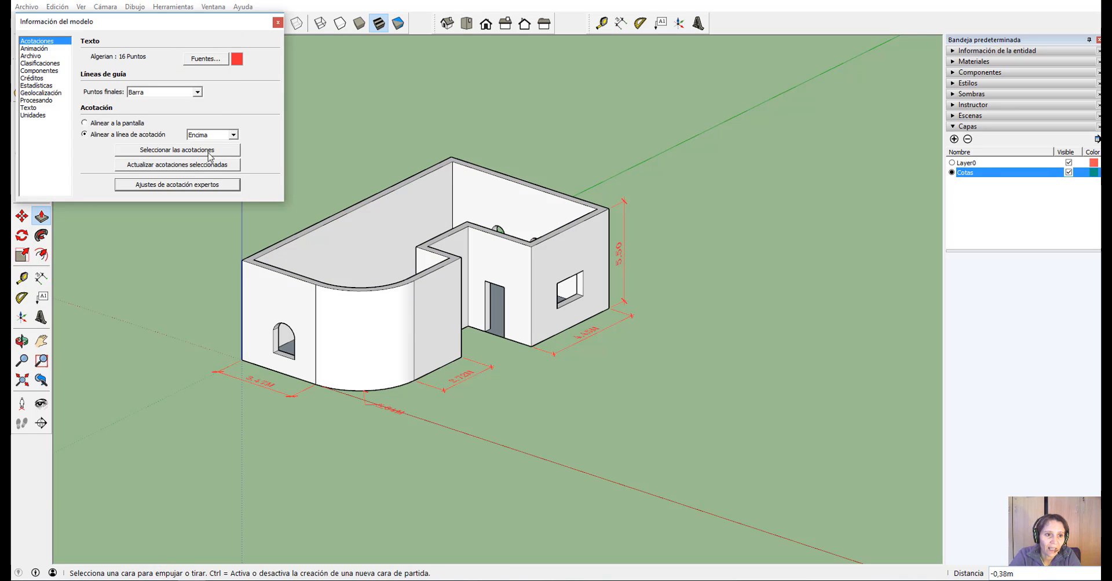
{"action": "left_click", "coordinate": [177, 185]}
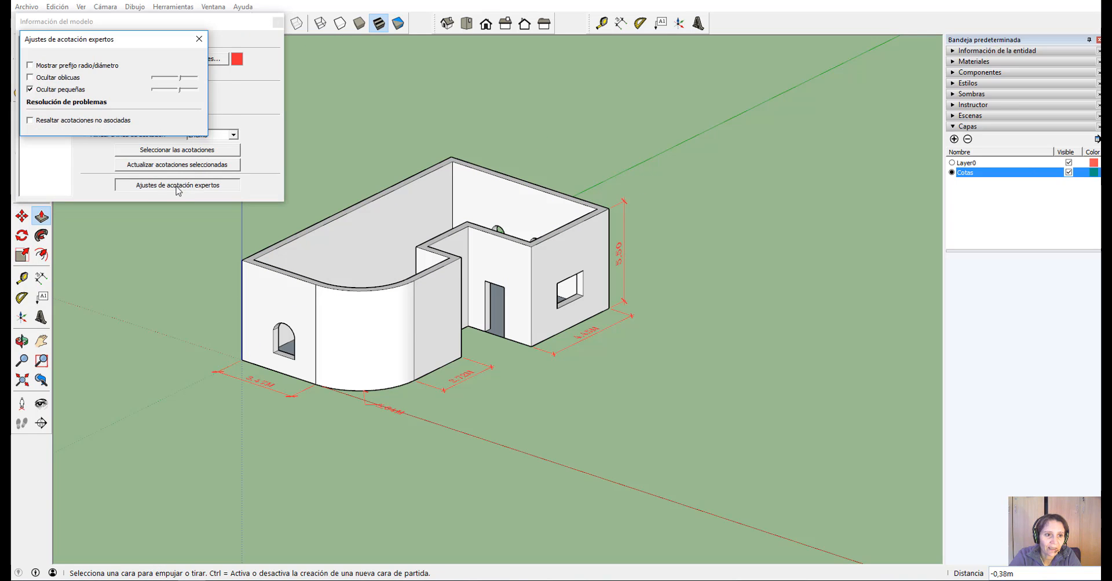
{"action": "left_click", "coordinate": [31, 121]}
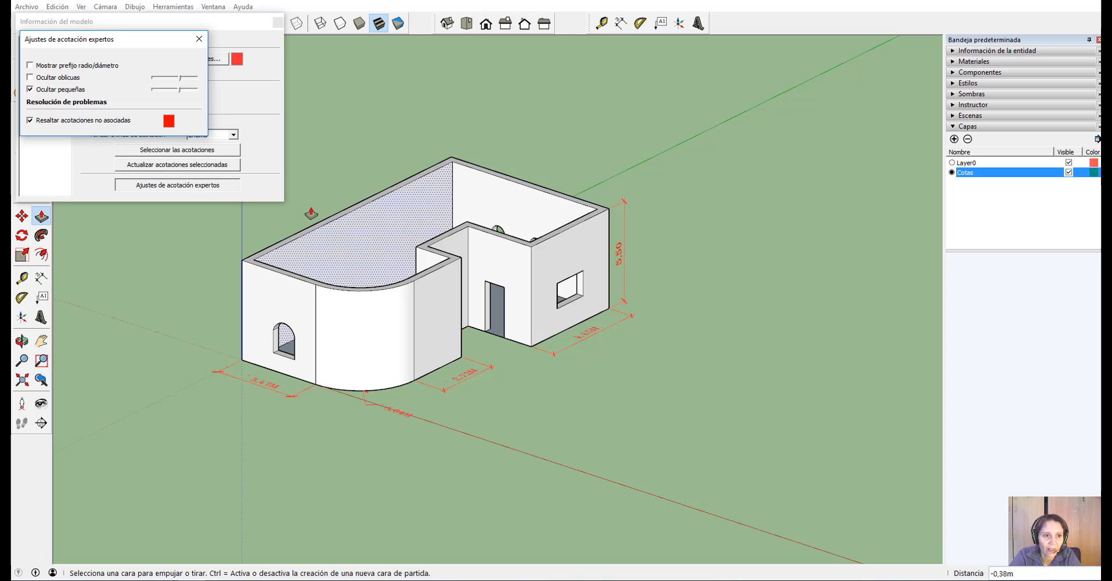
{"action": "left_click", "coordinate": [168, 120]}
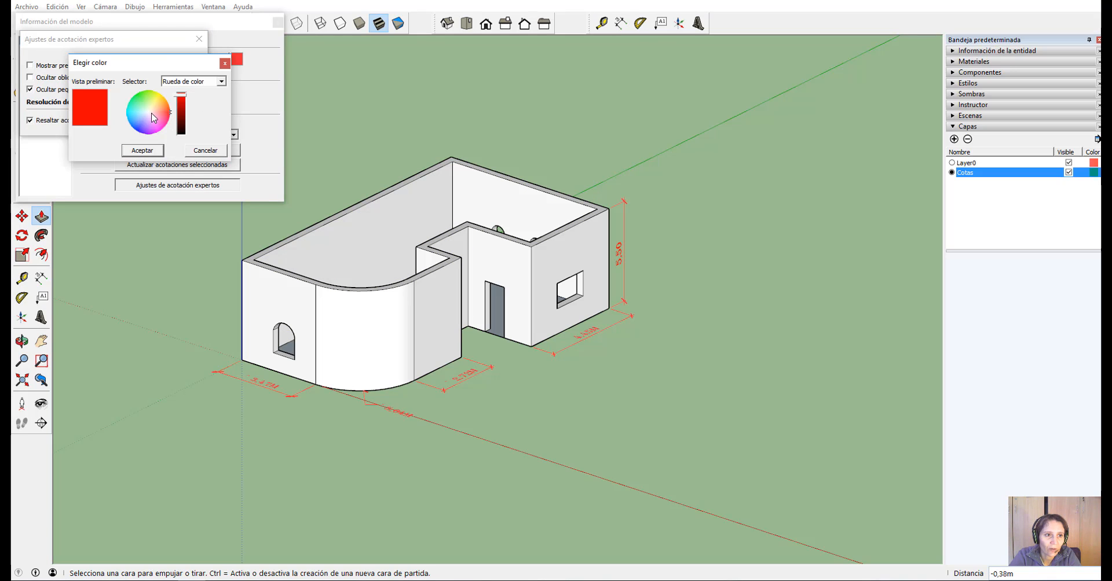
{"action": "left_click", "coordinate": [145, 103]}
{"action": "left_click", "coordinate": [142, 151]}
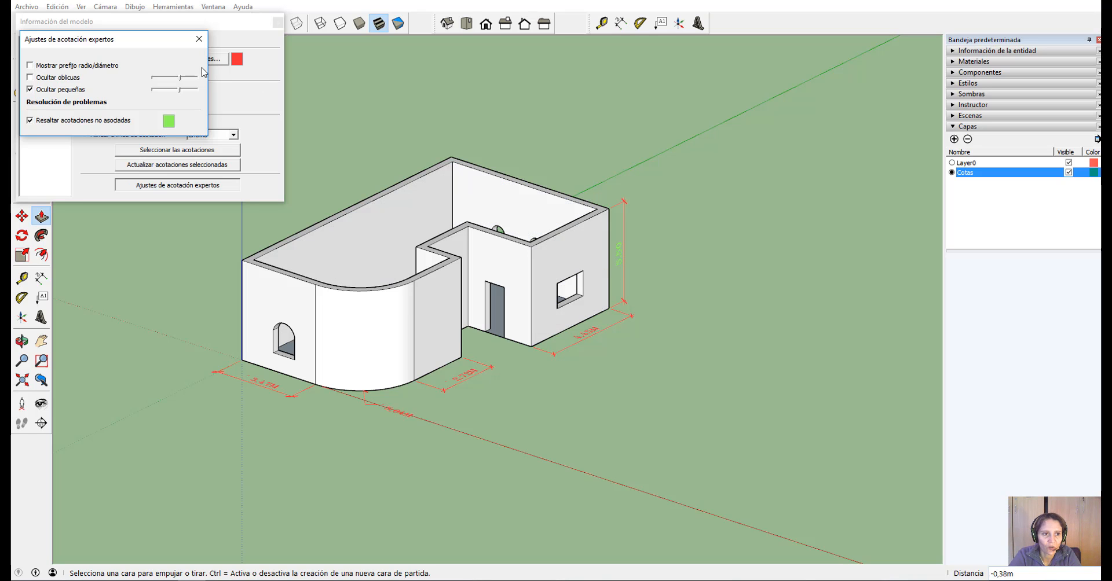
{"action": "left_click", "coordinate": [198, 38]}
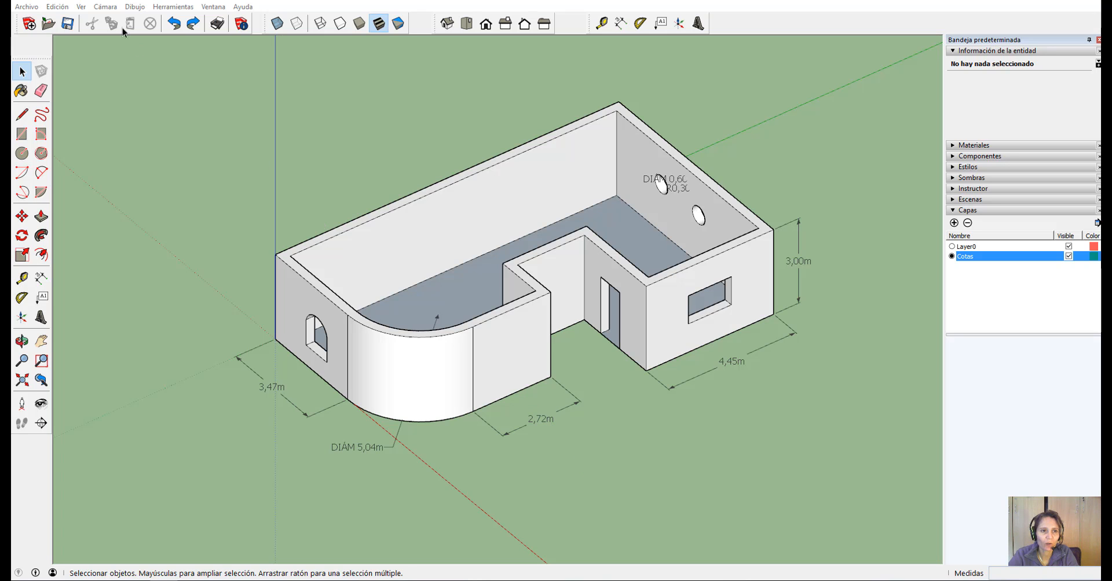
- Keep the length units at Decimal, m, with 0,00m precision, and turn off Mostrar formato de unidades
{"action": "left_click", "coordinate": [241, 23]}
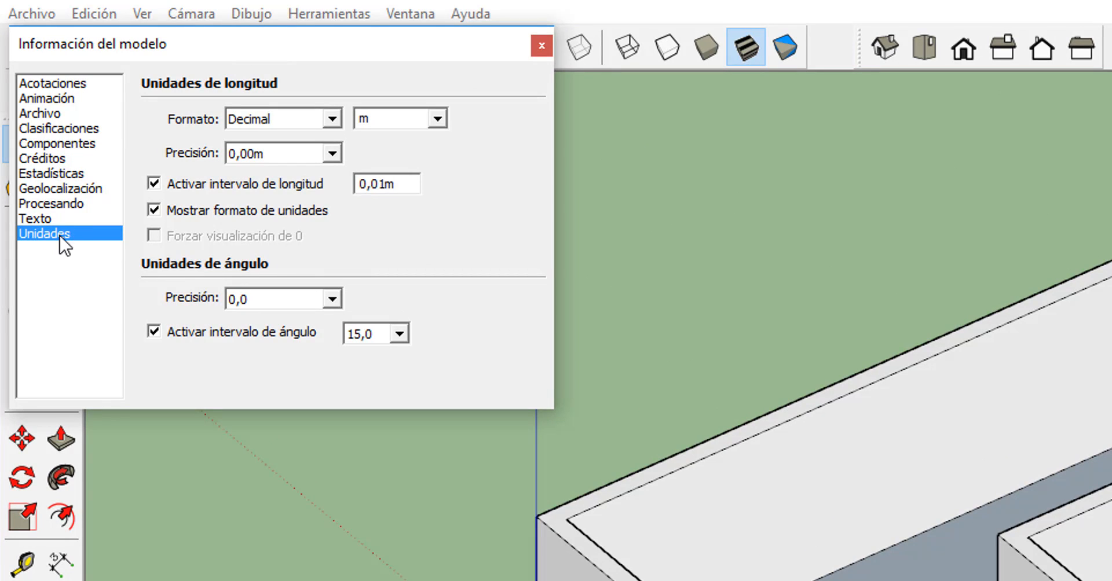
{"action": "left_click", "coordinate": [332, 120]}
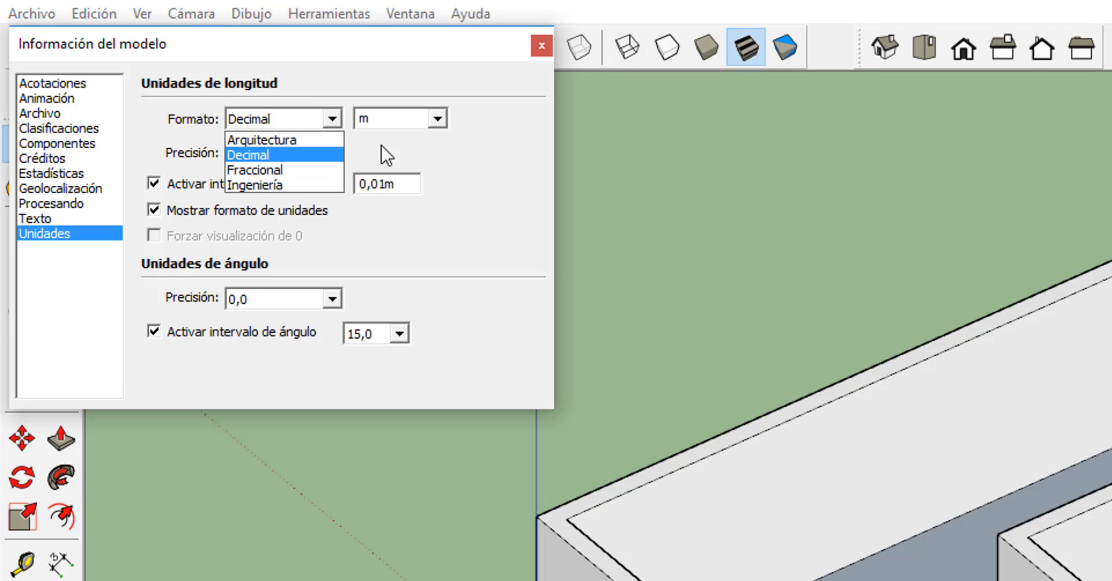
{"action": "left_click", "coordinate": [446, 121]}
{"action": "left_click", "coordinate": [446, 120]}
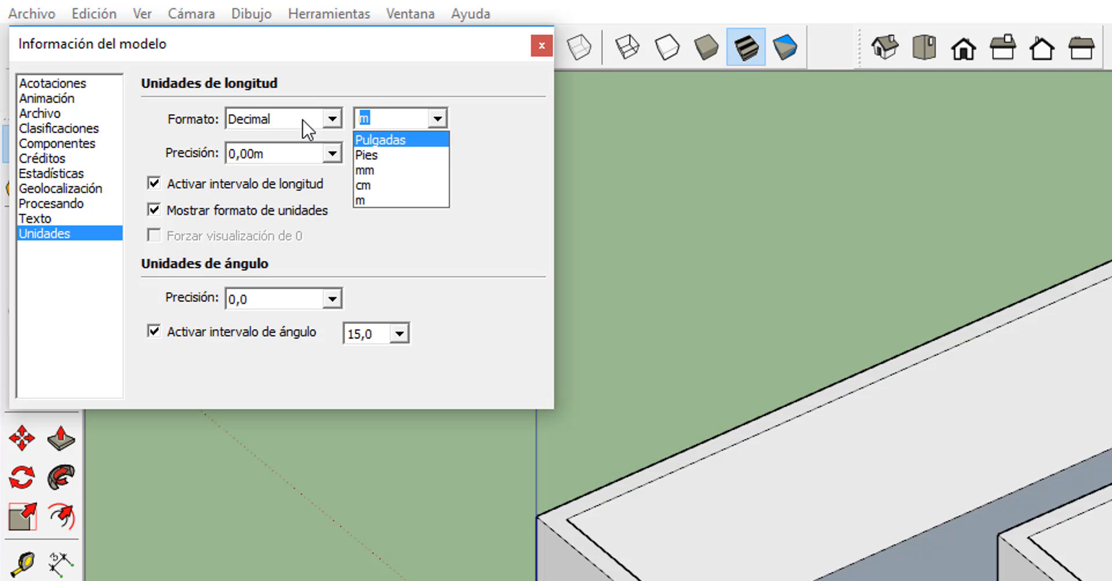
{"action": "left_click", "coordinate": [380, 201]}
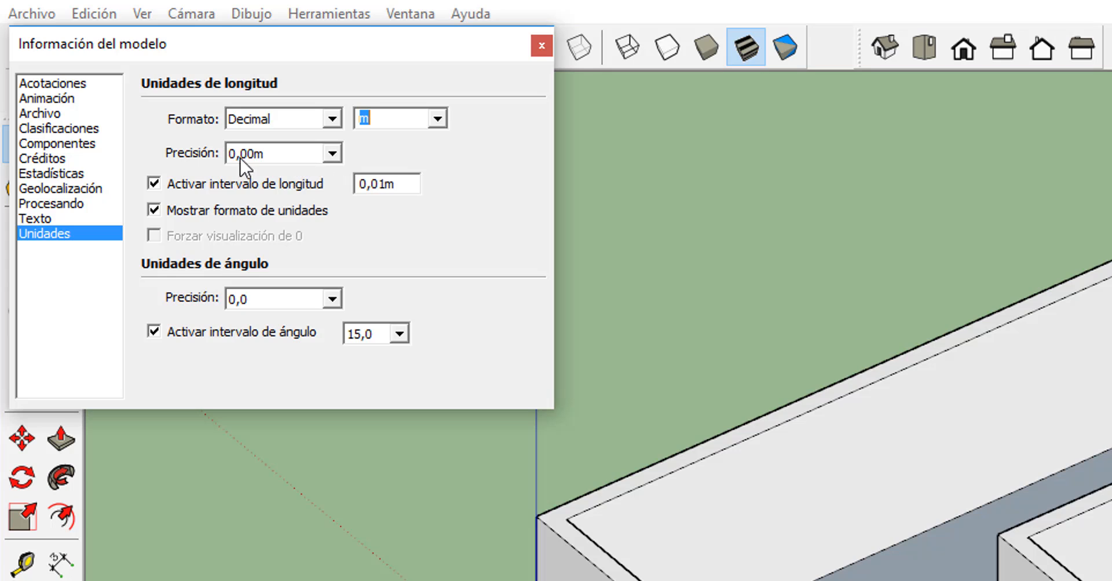
{"action": "left_click", "coordinate": [333, 154]}
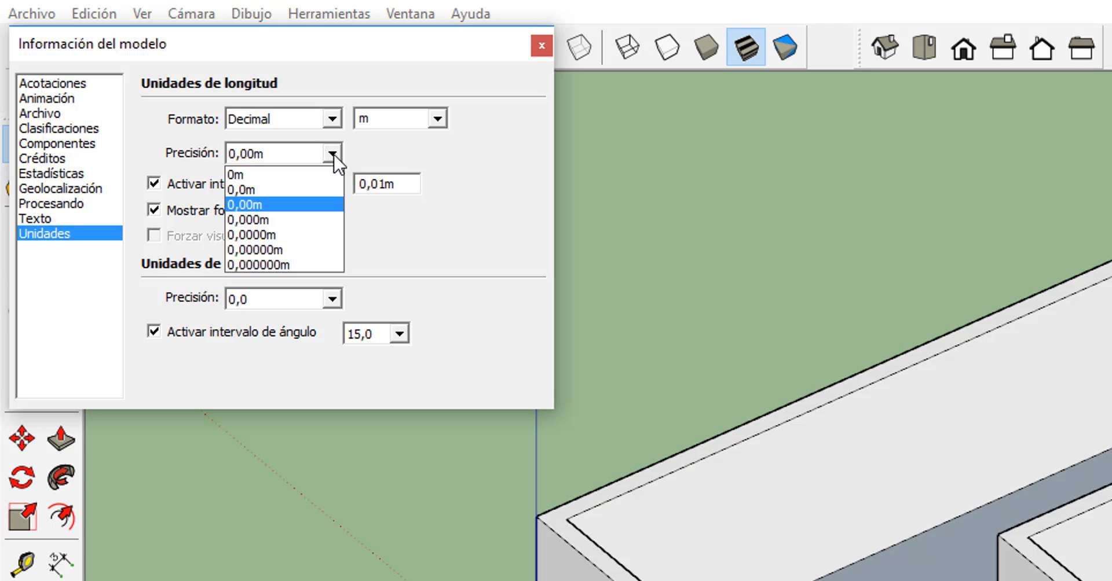
{"action": "left_click", "coordinate": [334, 155]}
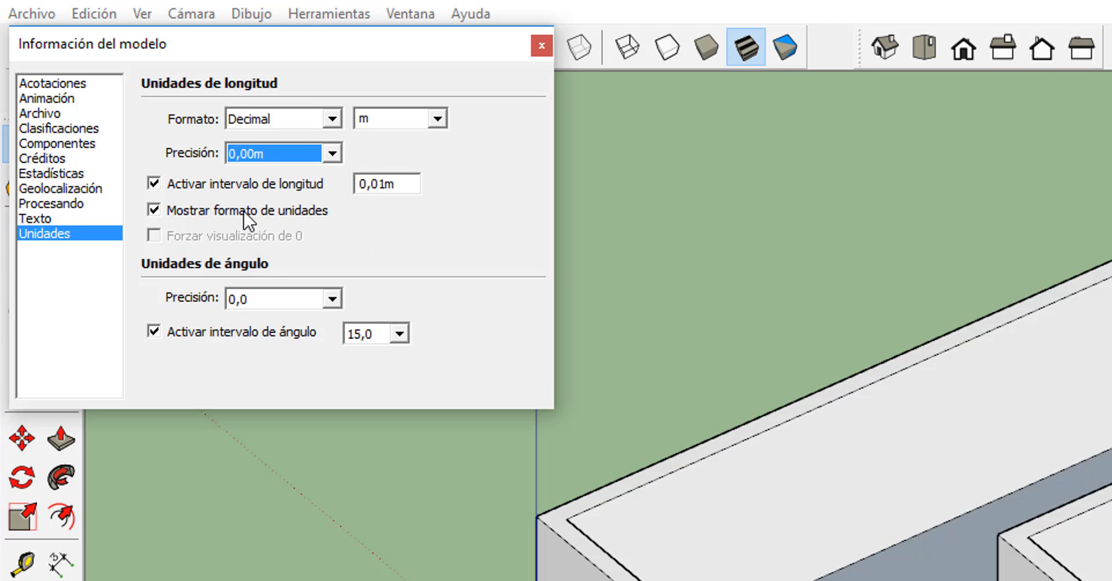
{"action": "left_click", "coordinate": [154, 210]}
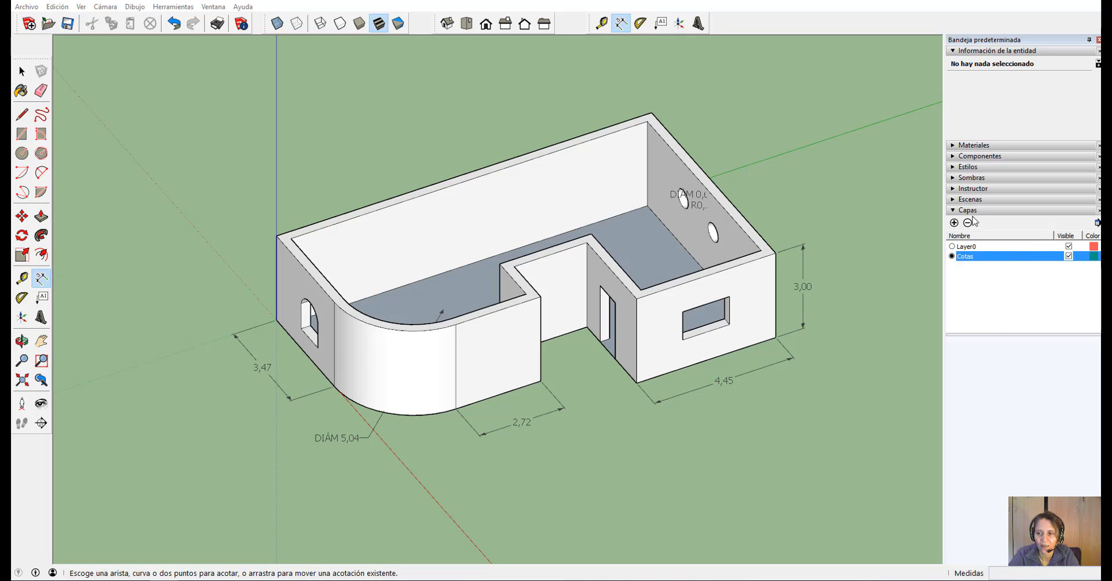
- Make Layer0 the active layer and hide the Cotas layer
{"action": "left_click", "coordinate": [964, 247]}
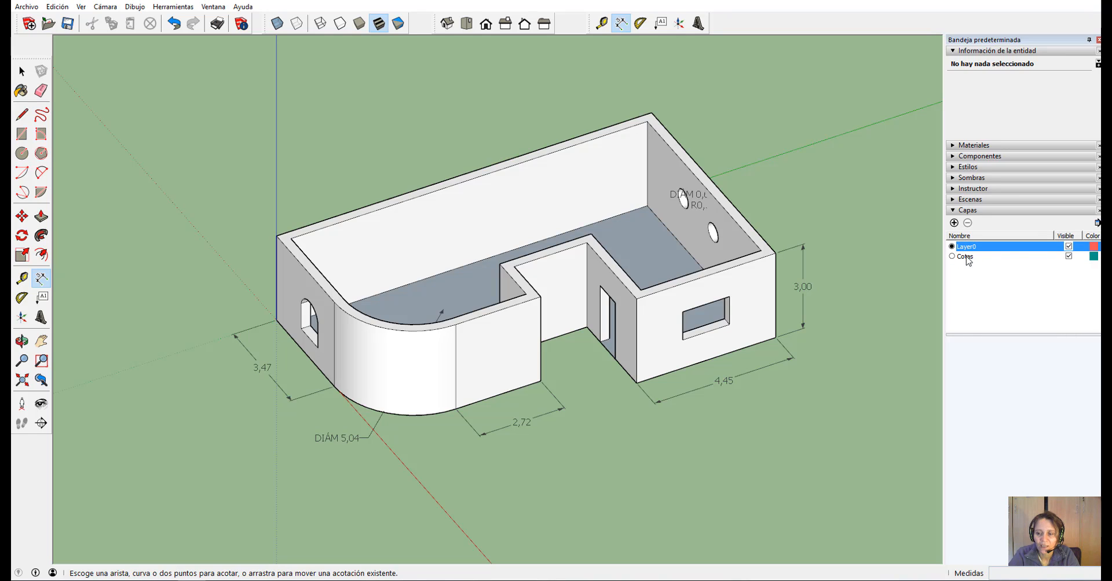
{"action": "left_click", "coordinate": [1068, 256]}
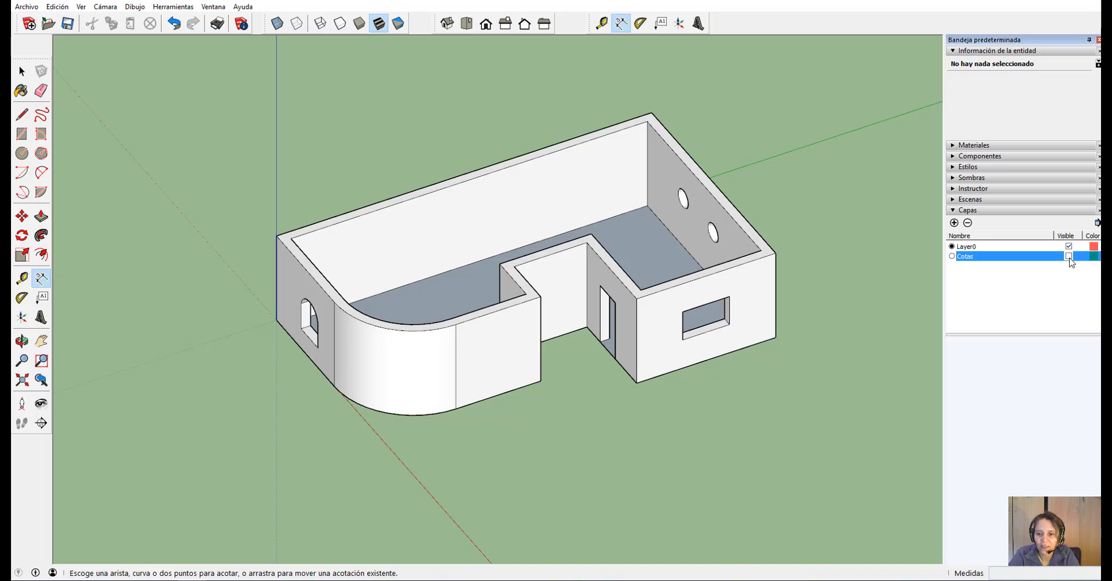